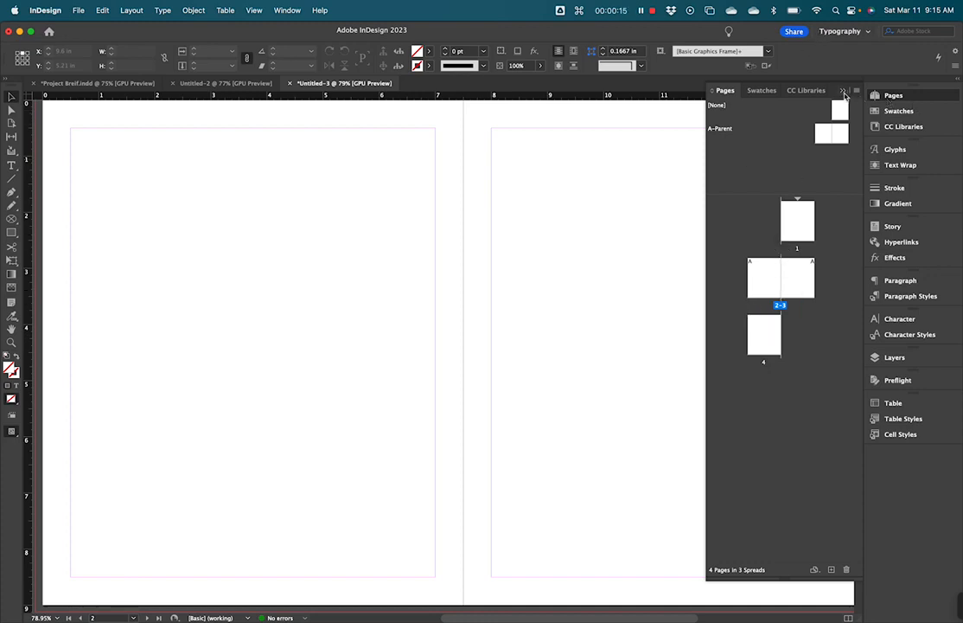
pyautogui.click(844, 92)
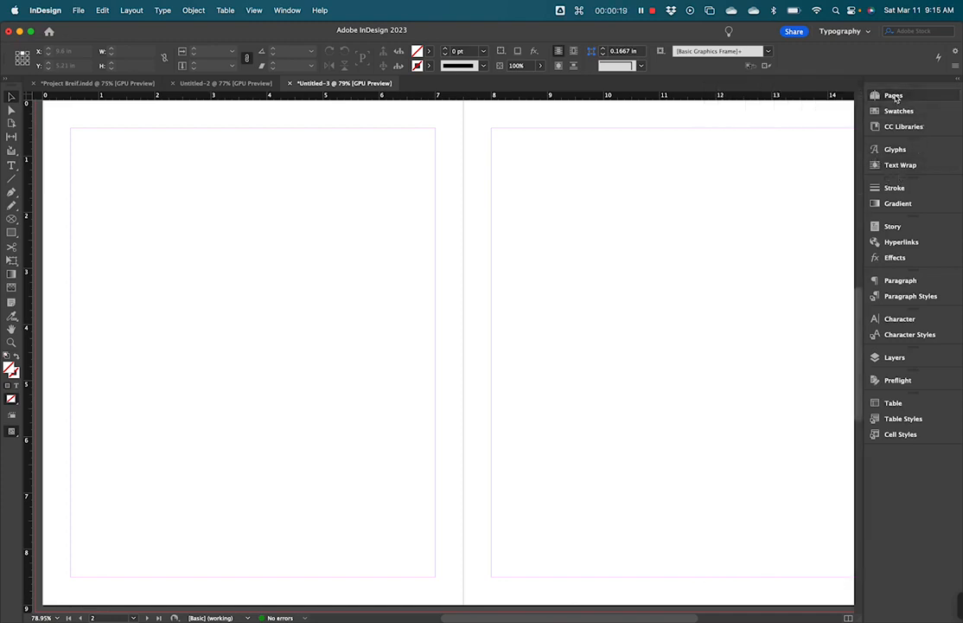
pyautogui.click(893, 96)
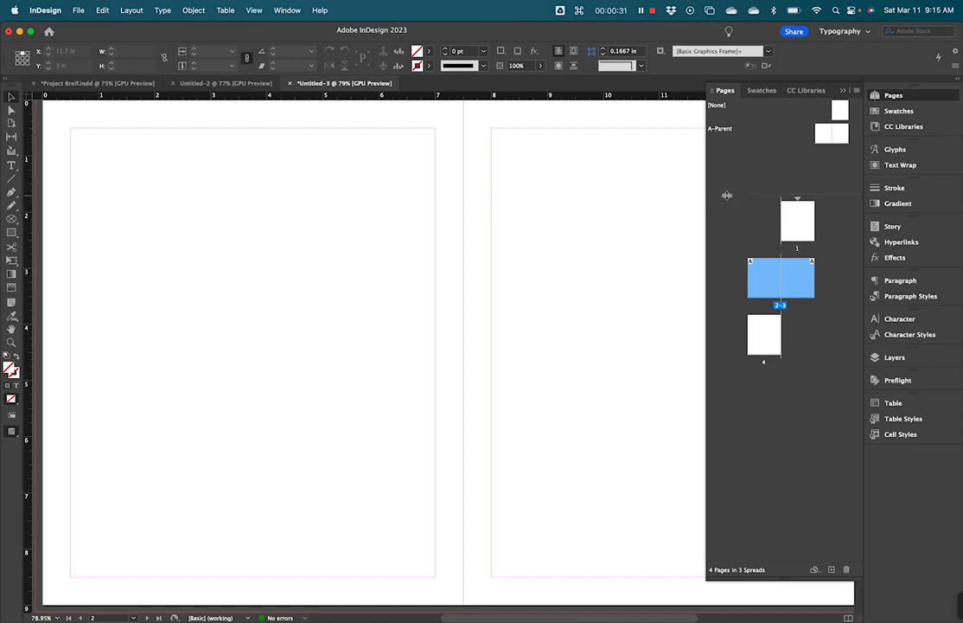
pyautogui.moveTo(726, 195)
pyautogui.mouseDown()
pyautogui.moveTo(733, 181)
pyautogui.moveTo(732, 196)
pyautogui.mouseUp()
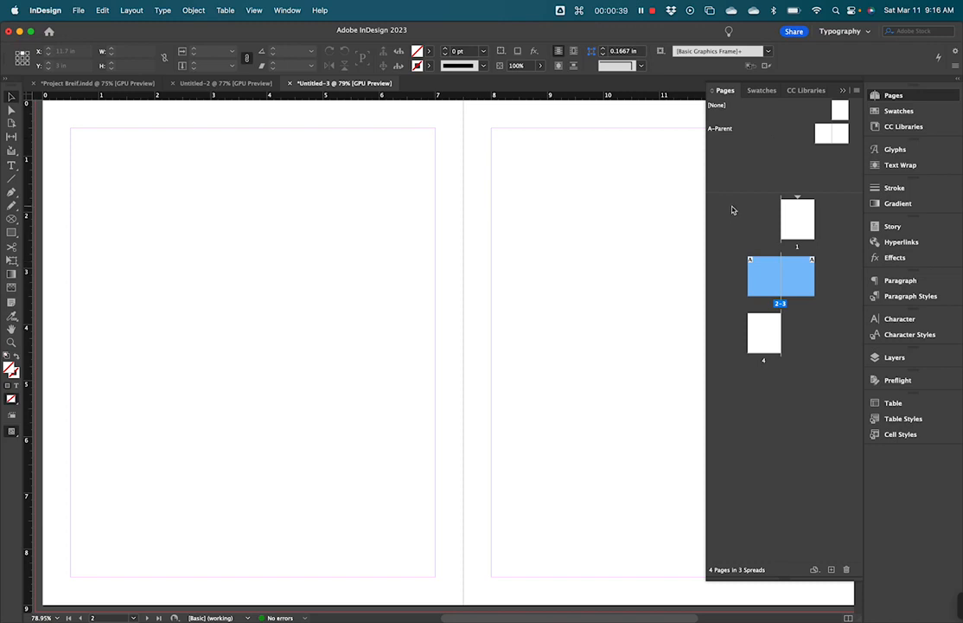
pyautogui.click(790, 396)
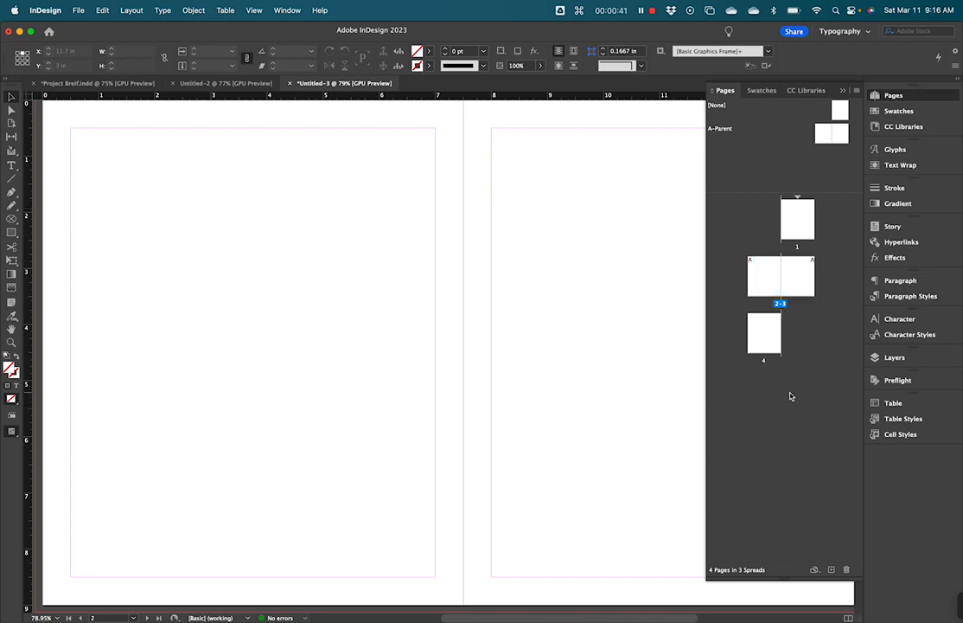
# Step: Examine the document's pages by going through page 4, page 1 and the 2-3 spread
pyautogui.click(776, 280)
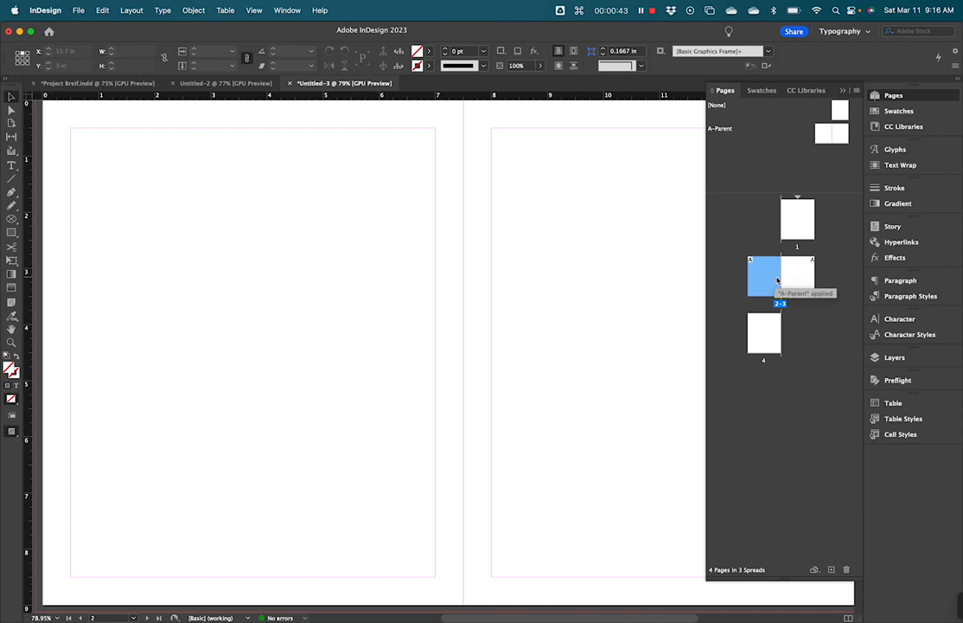
pyautogui.click(795, 275)
pyautogui.click(772, 277)
pyautogui.doubleClick(763, 332)
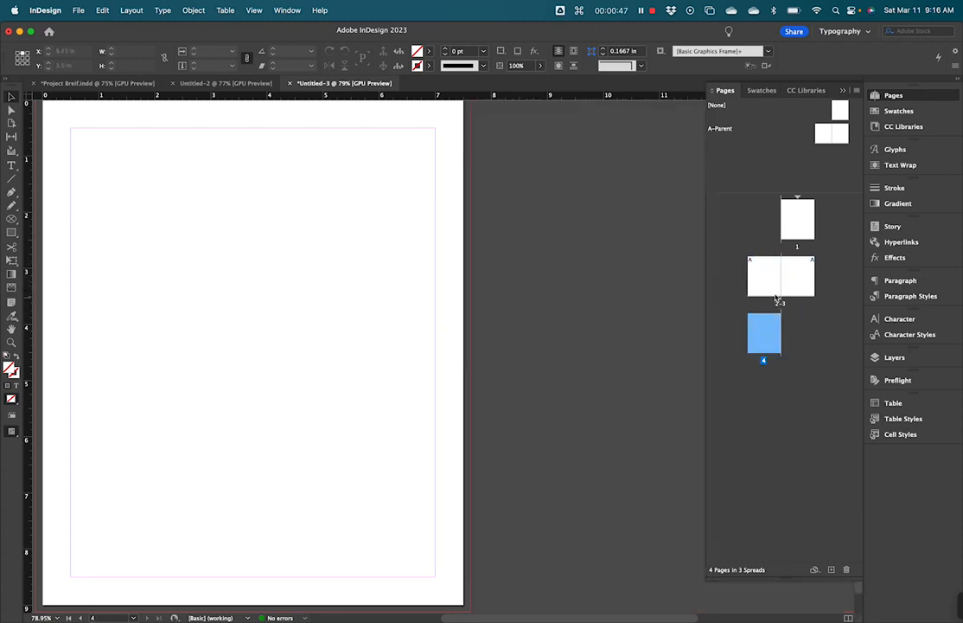
pyautogui.doubleClick(773, 279)
pyautogui.doubleClick(811, 227)
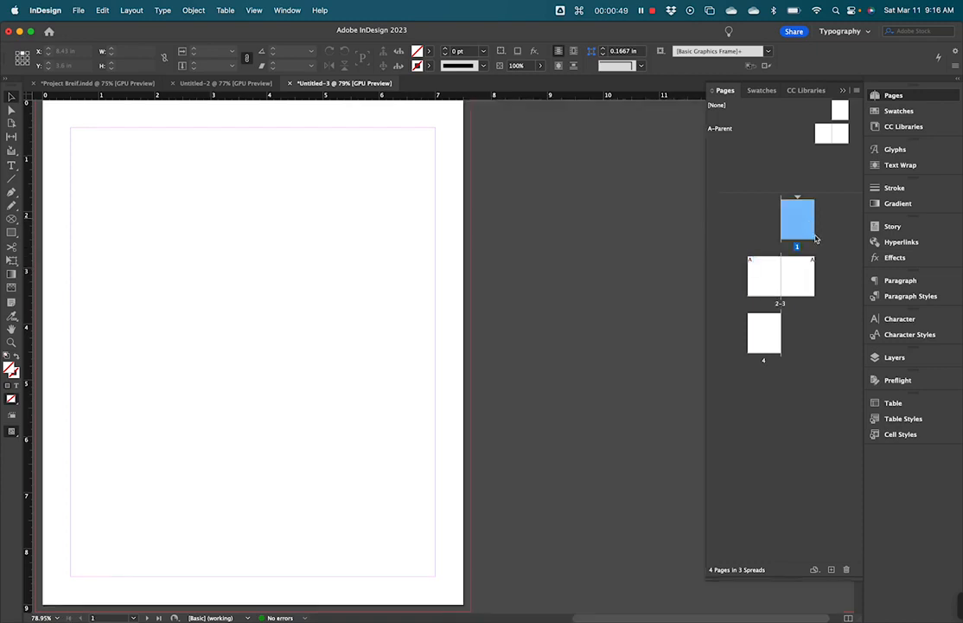
pyautogui.doubleClick(767, 281)
pyautogui.doubleClick(793, 279)
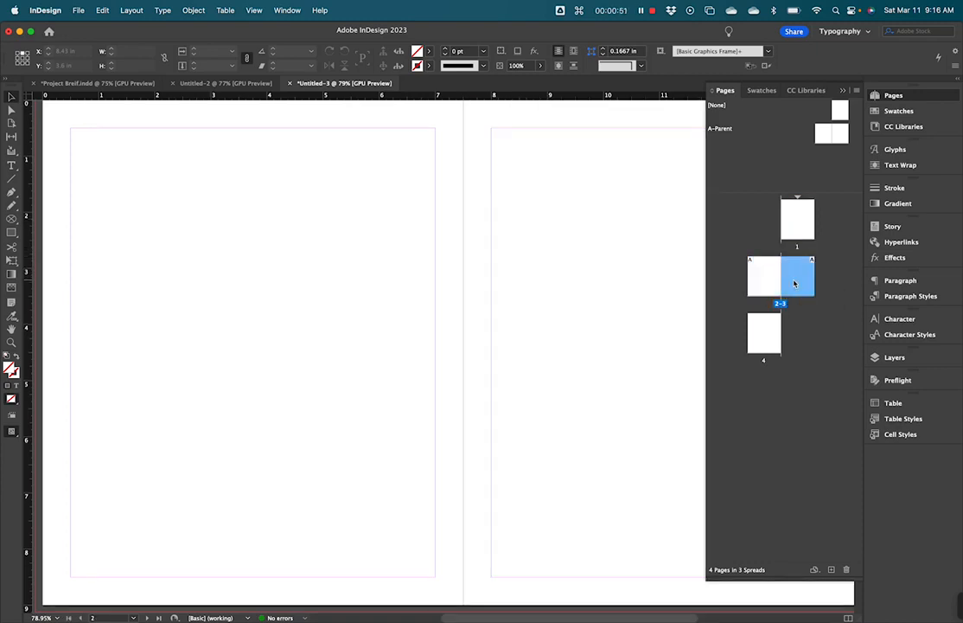
pyautogui.doubleClick(769, 290)
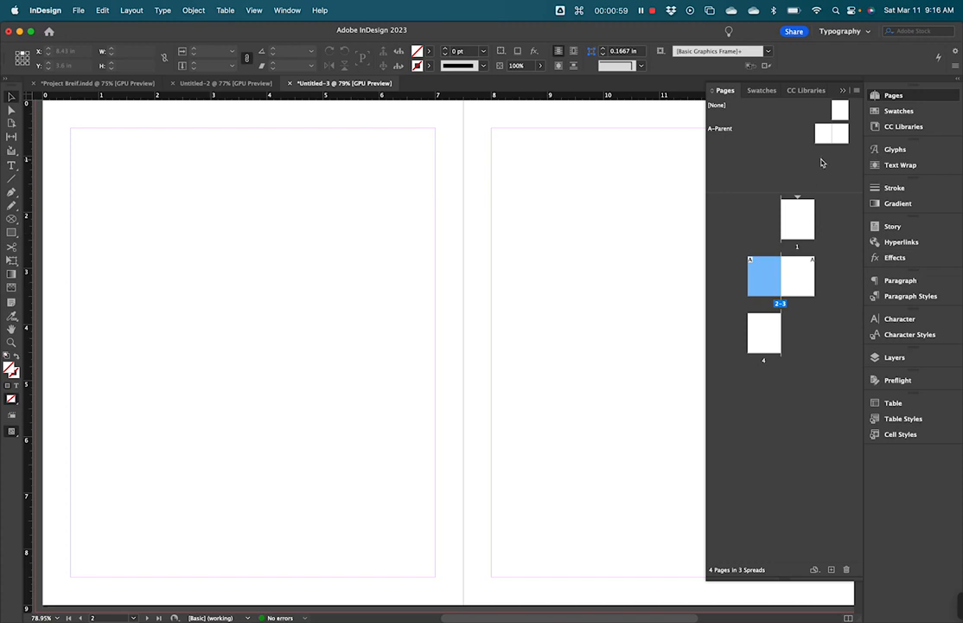
# Step: Open the left page of the A-Parent spread for editing
pyautogui.click(842, 136)
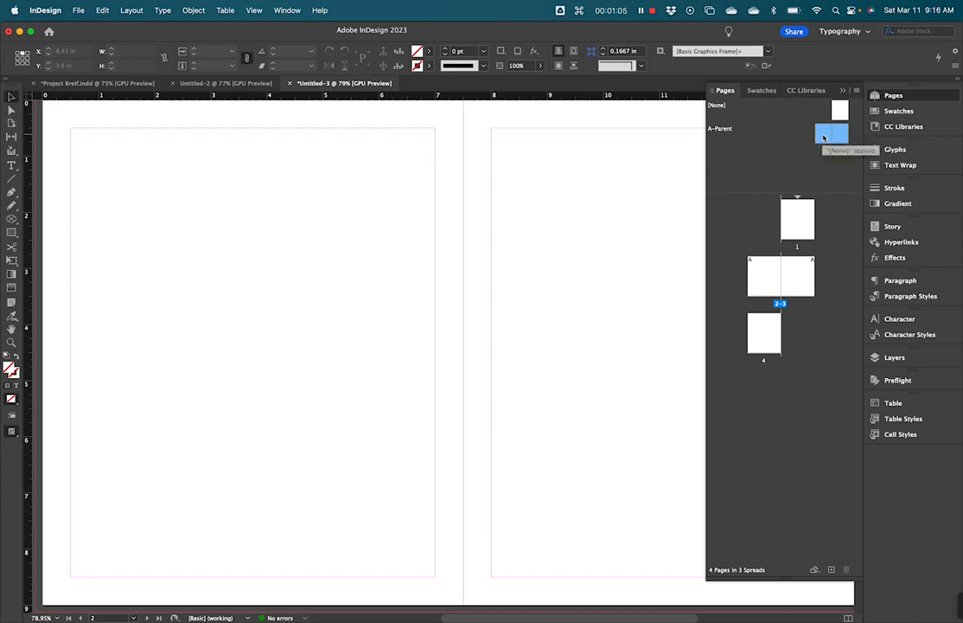
pyautogui.doubleClick(823, 137)
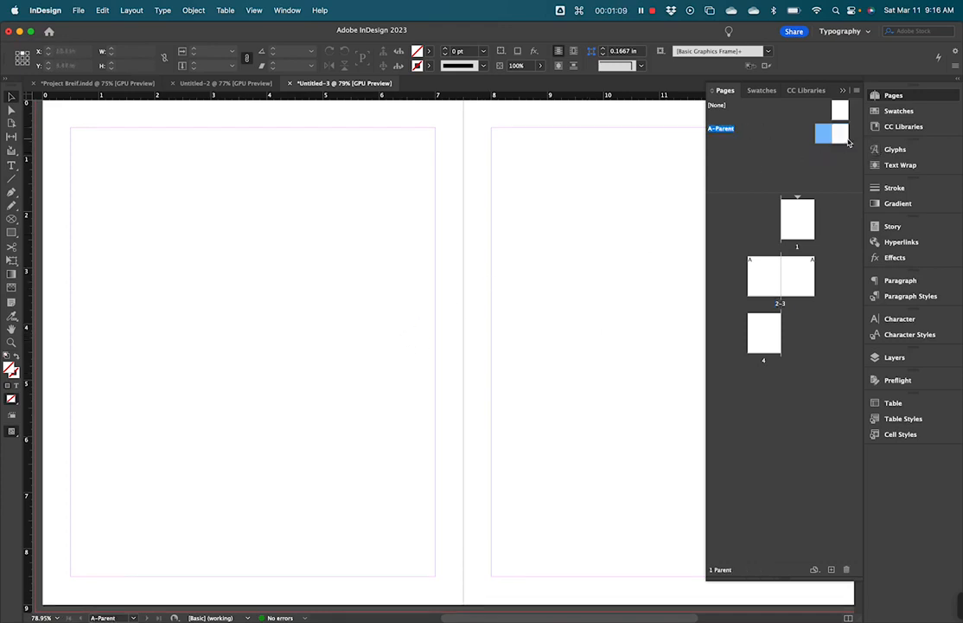
pyautogui.click(726, 129)
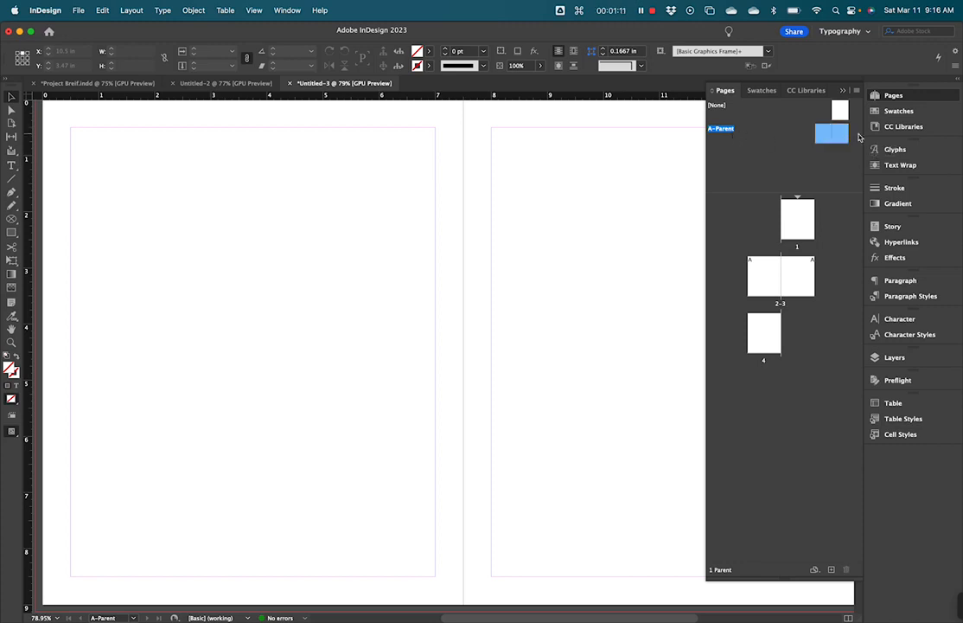
pyautogui.keyDown('super'); pyautogui.click(826, 138); pyautogui.keyUp('super')
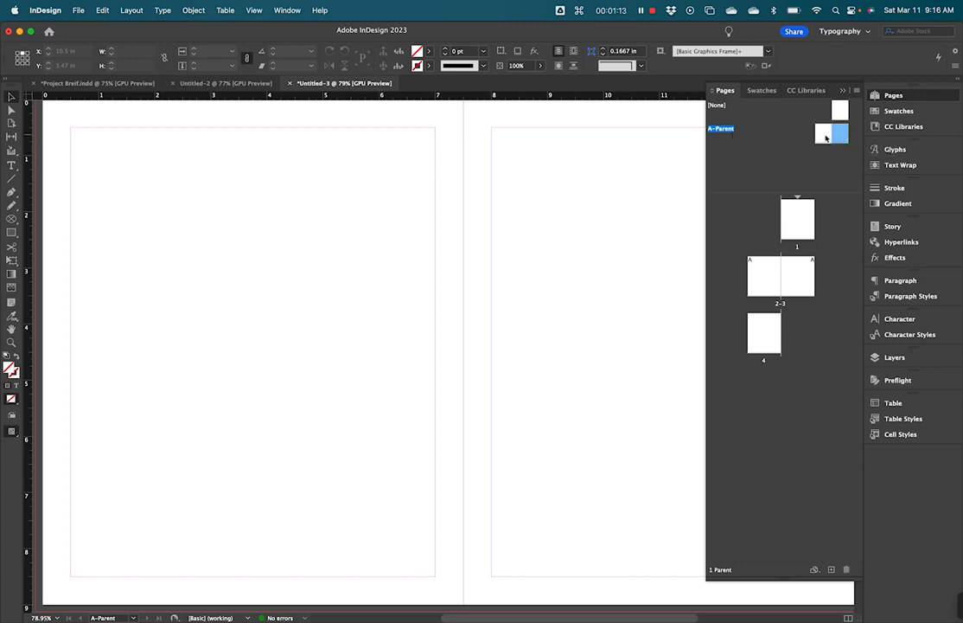
pyautogui.click(825, 138)
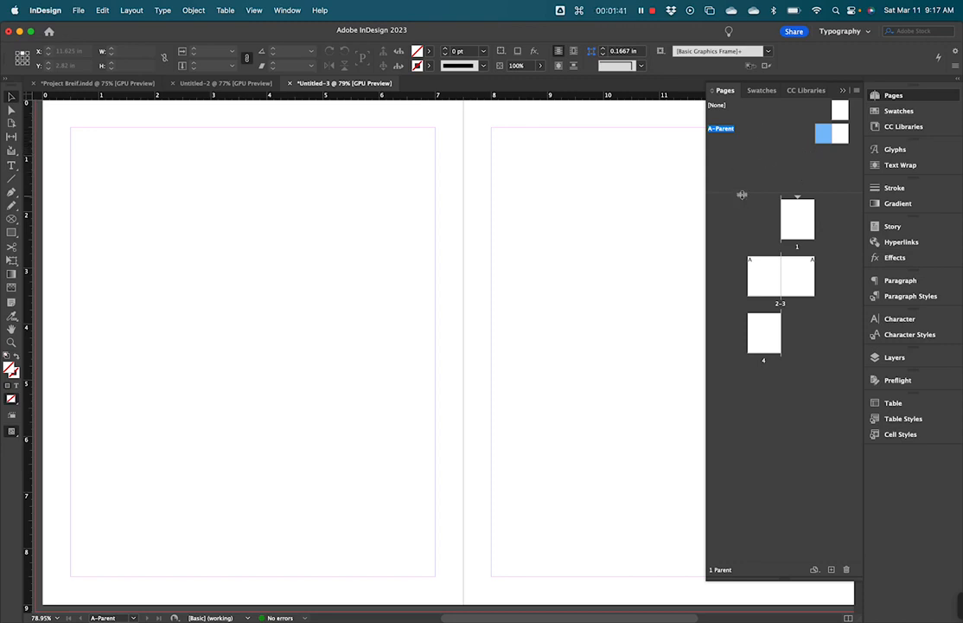
pyautogui.click(768, 157)
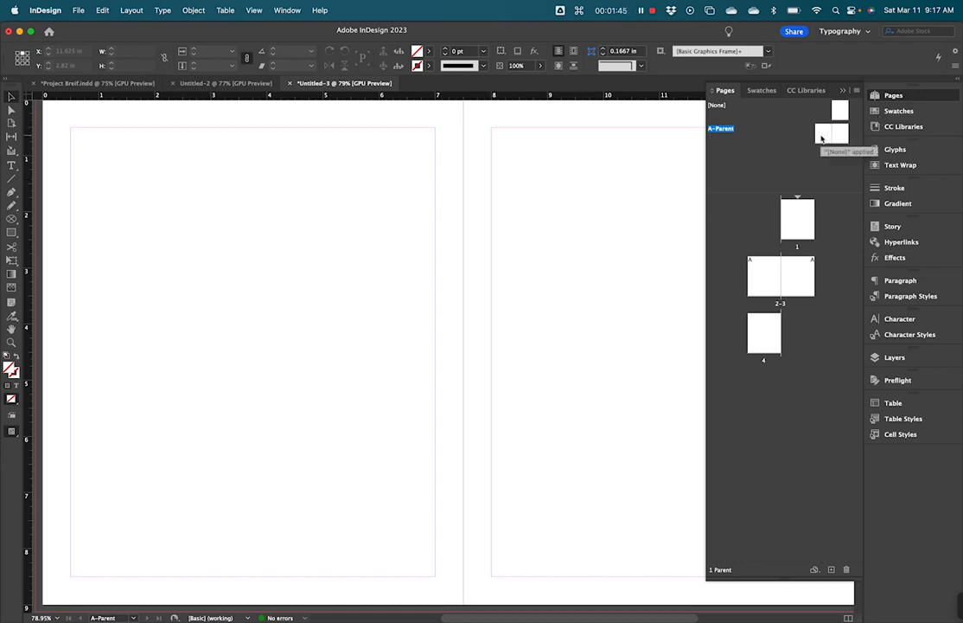
pyautogui.doubleClick(823, 133)
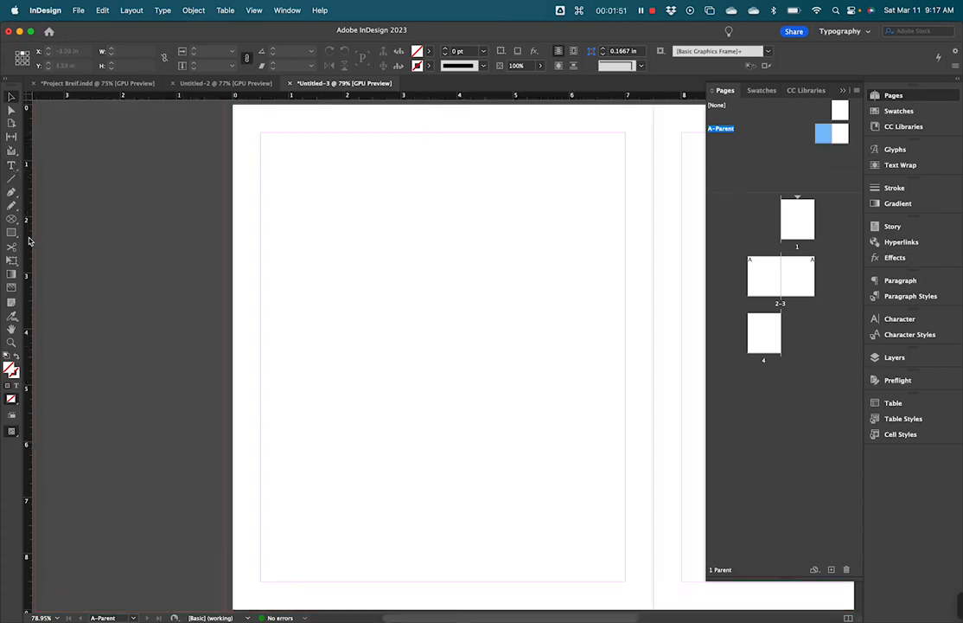
# Step: Add a text frame about 6.5 in by 0.4 in along the lower margin, containing the author's name followed by "- Intro to Graphic Design - Spring 2023"
pyautogui.click(13, 167)
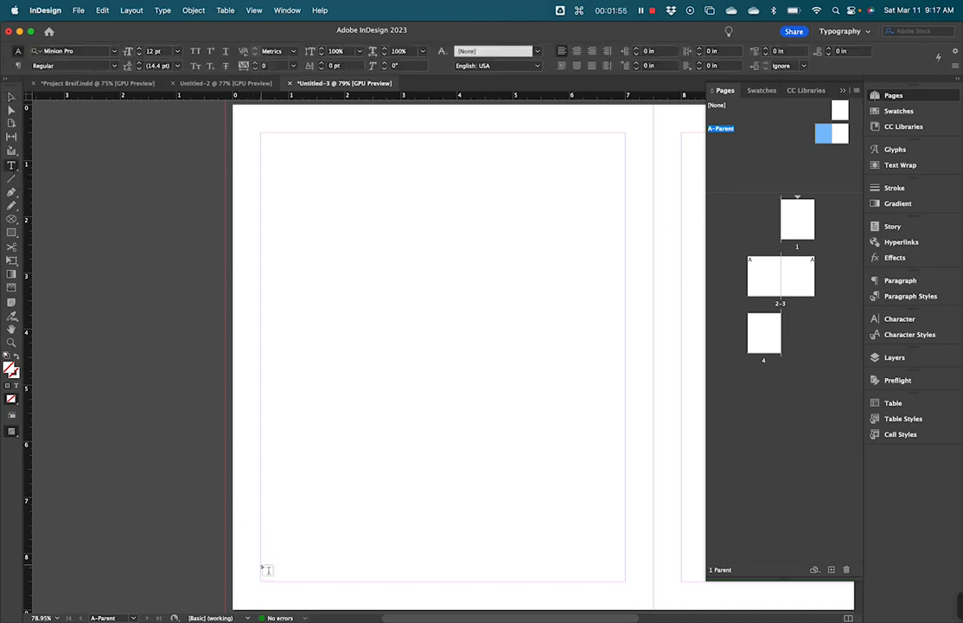
pyautogui.moveTo(266, 568); pyautogui.dragTo(624, 587)
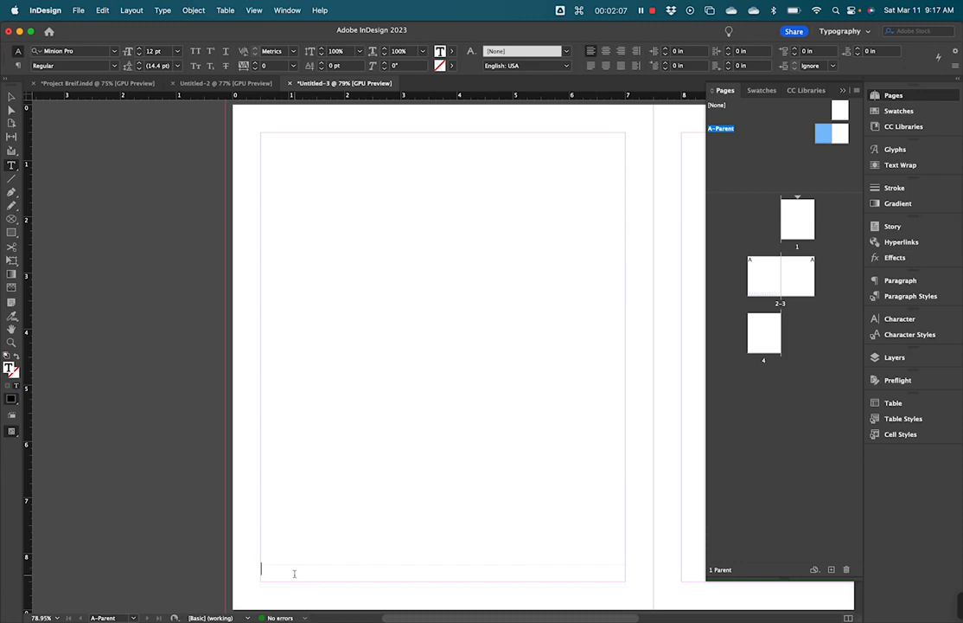
pyautogui.write('R')
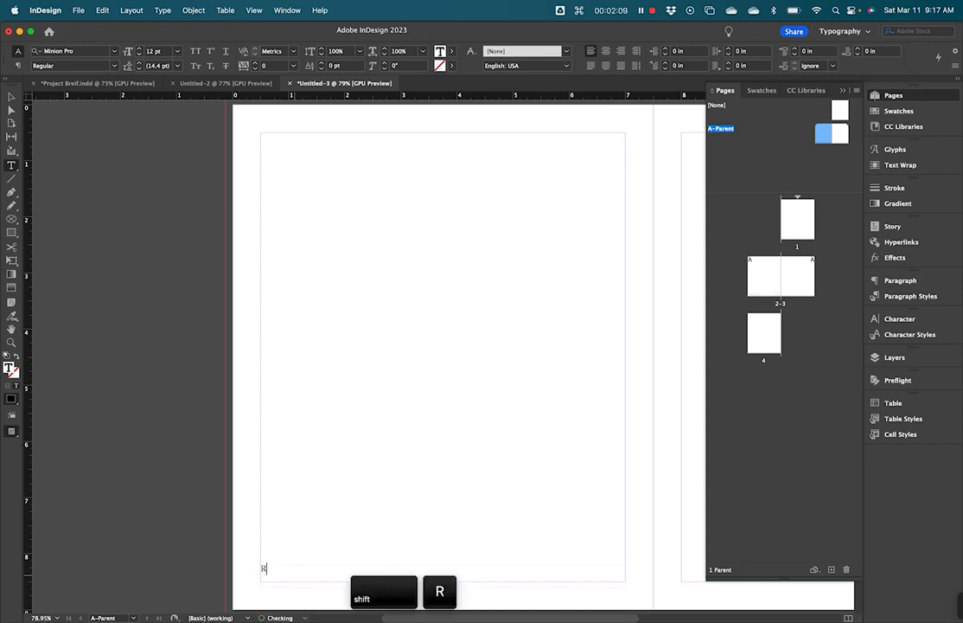
pyautogui.write('uss Ker')
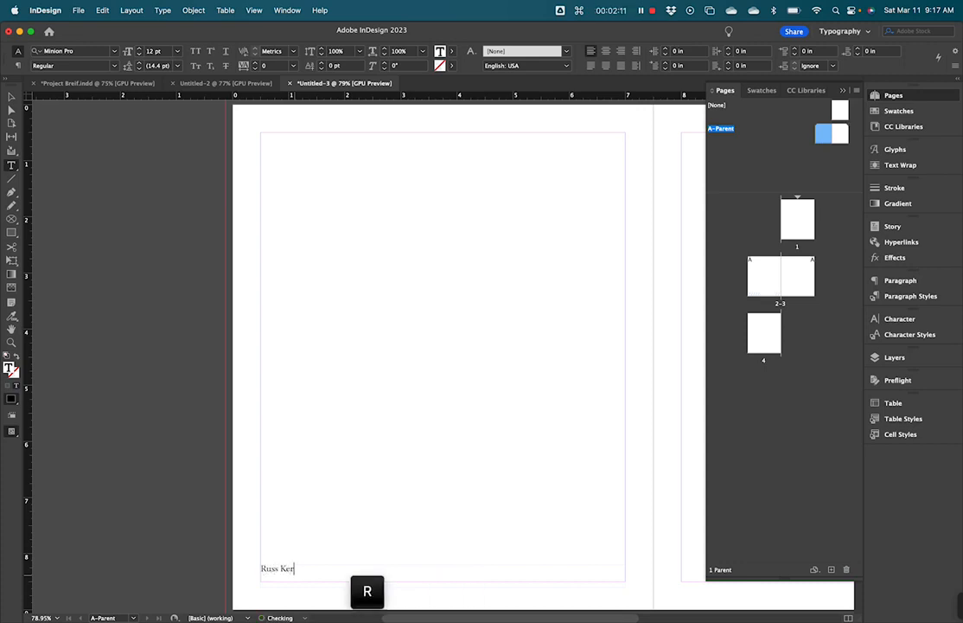
pyautogui.write('n -')
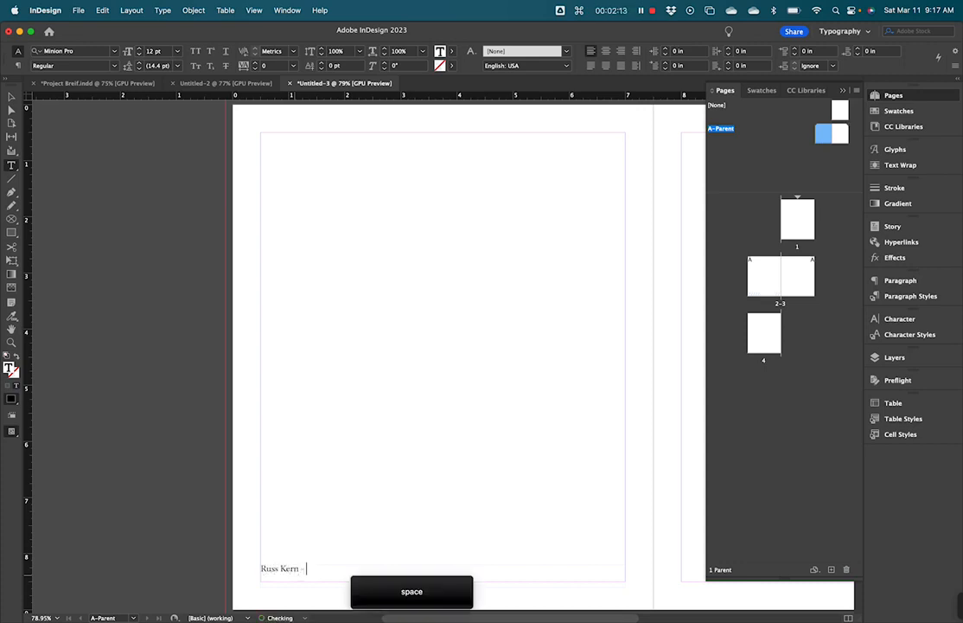
pyautogui.write(' Intro to Gra')
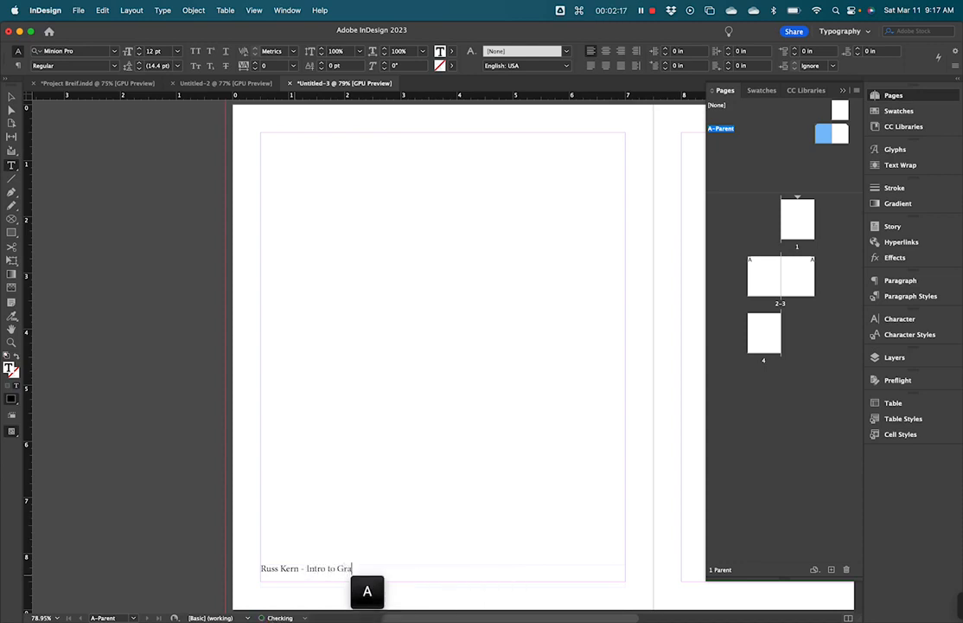
pyautogui.write('phic Design - ')
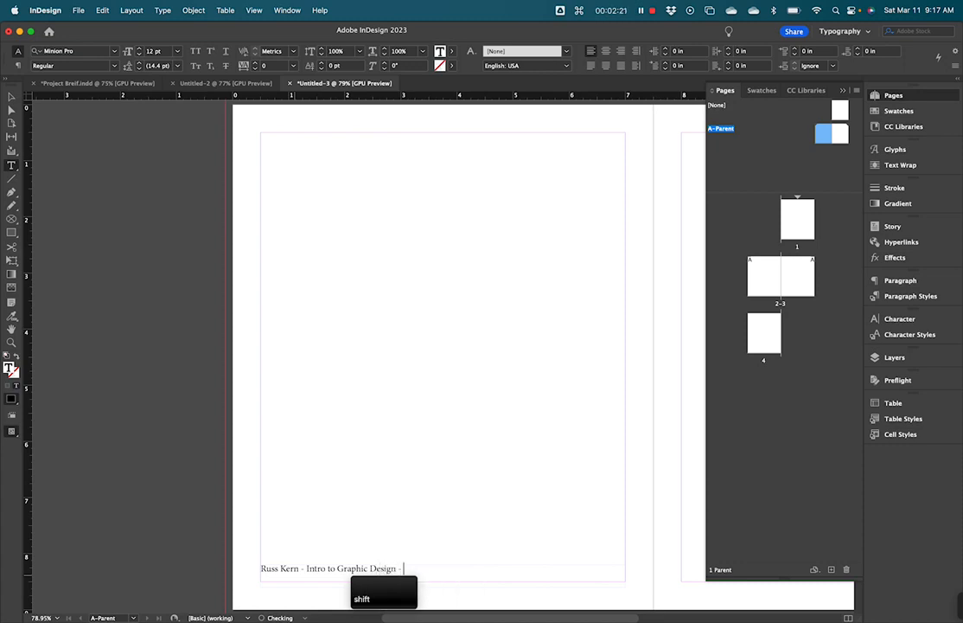
pyautogui.write('Spring 2023')
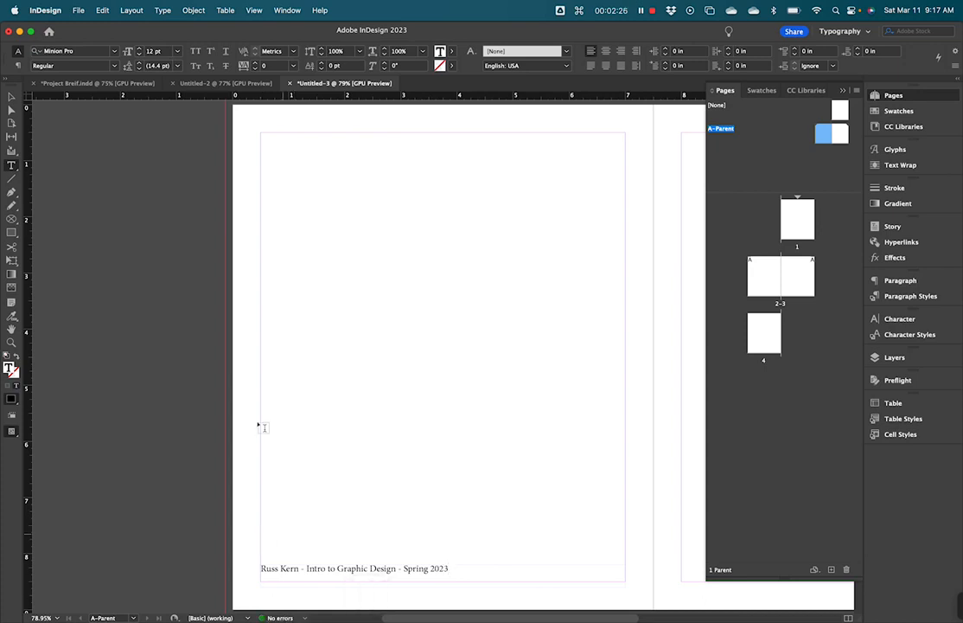
# Step: Move the footer text frame down across the lower margin line, to a Y position of about 8.38 in
pyautogui.click(11, 96)
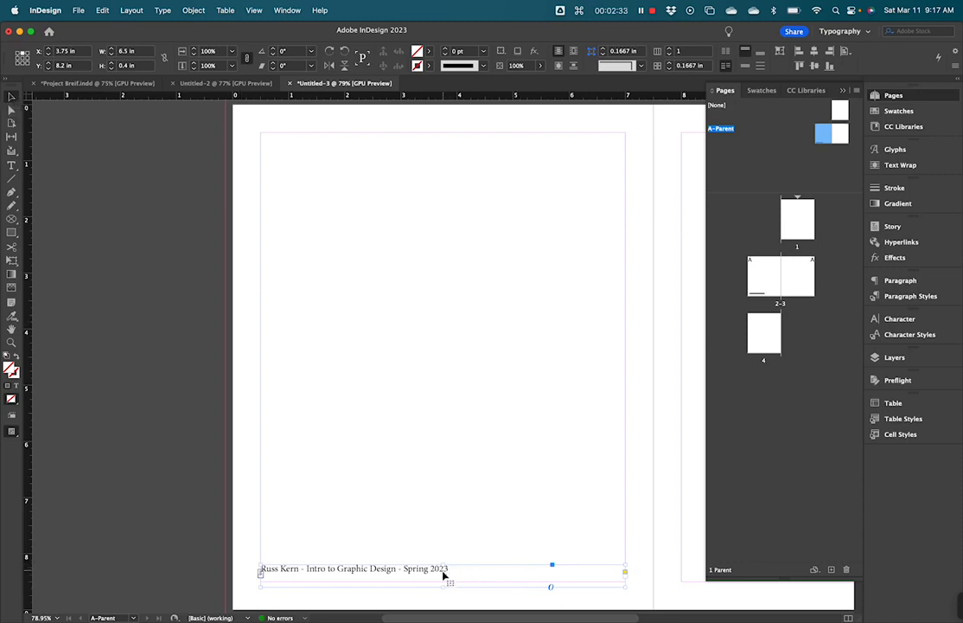
pyautogui.moveTo(444, 572); pyautogui.dragTo(445, 585)
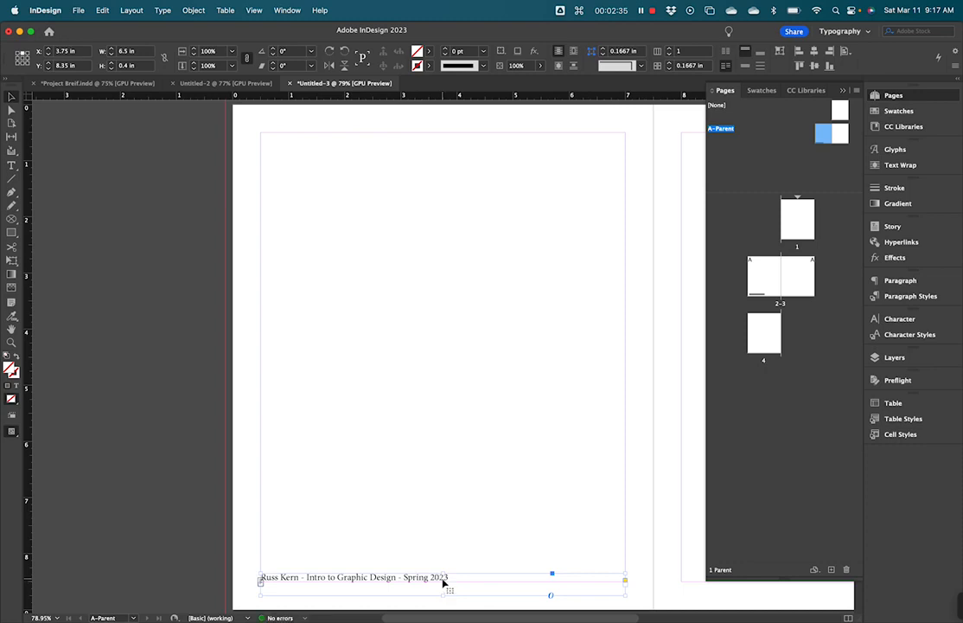
pyautogui.click(444, 585)
pyautogui.moveTo(443, 585); pyautogui.dragTo(443, 585)
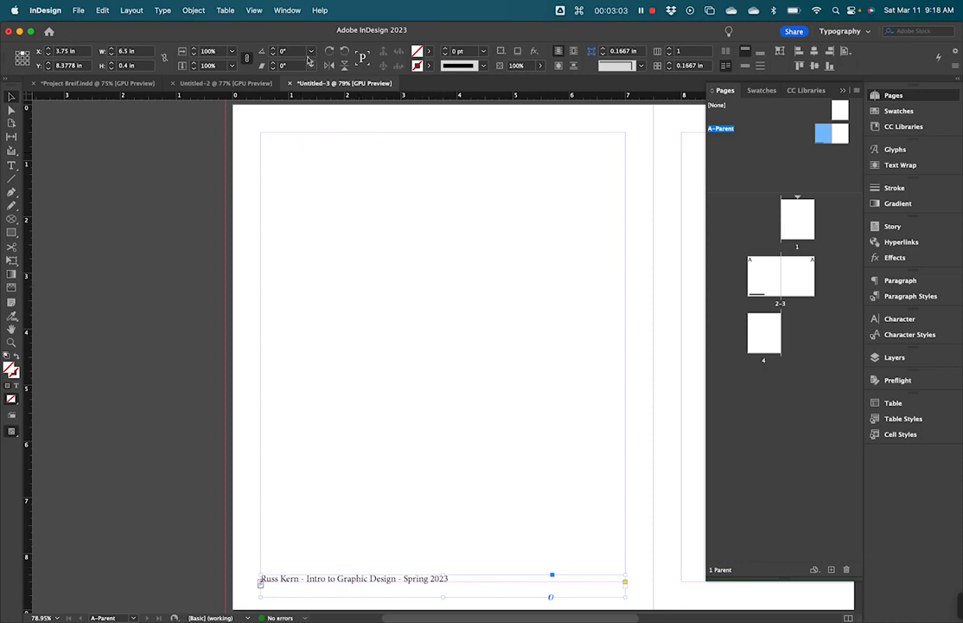
# Step: Select the whole footer line and look through the available font styles and font families without changing them
pyautogui.click(11, 162)
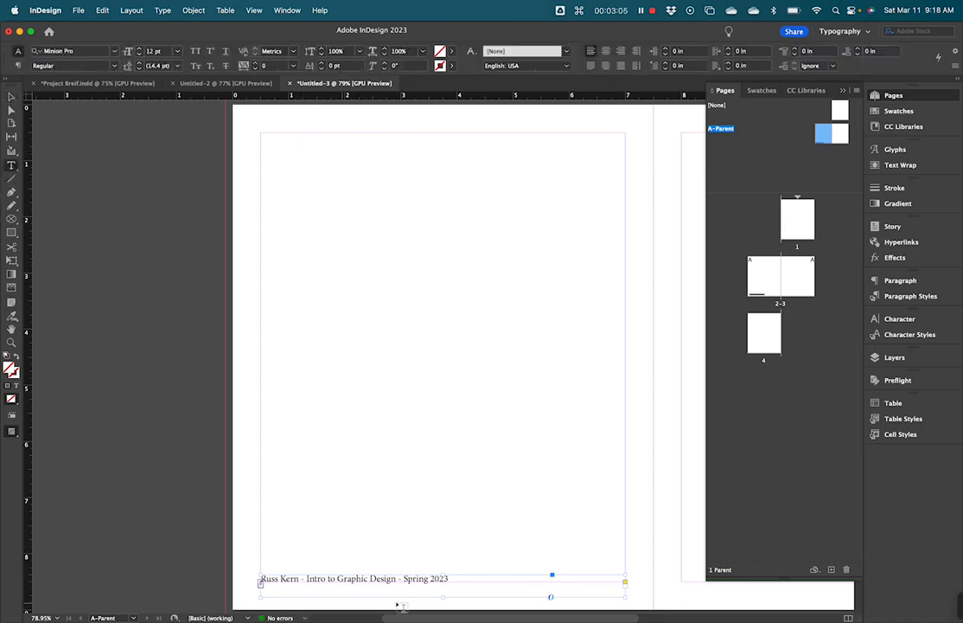
pyautogui.moveTo(448, 579); pyautogui.dragTo(261, 577)
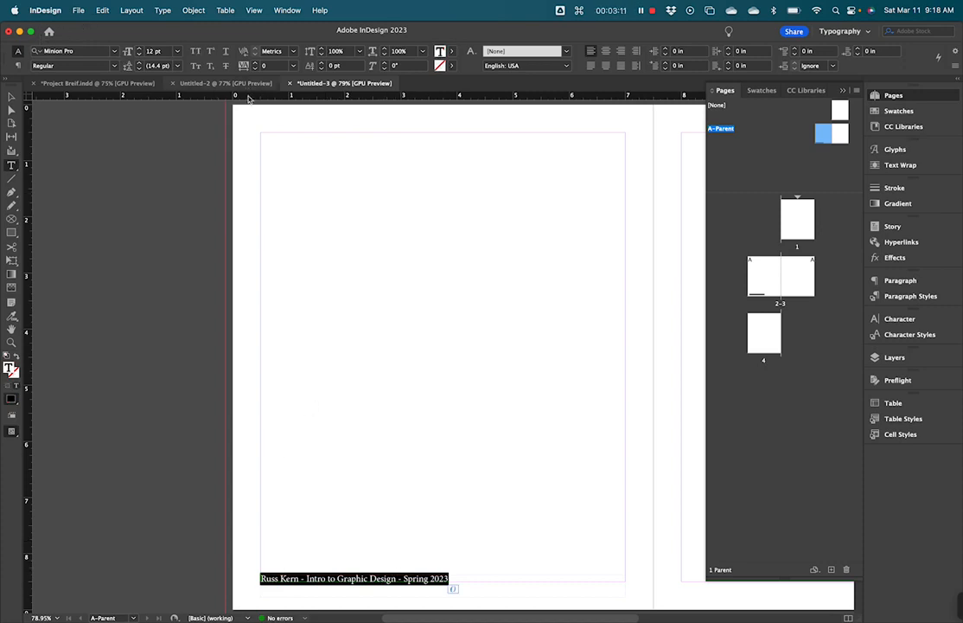
pyautogui.click(114, 66)
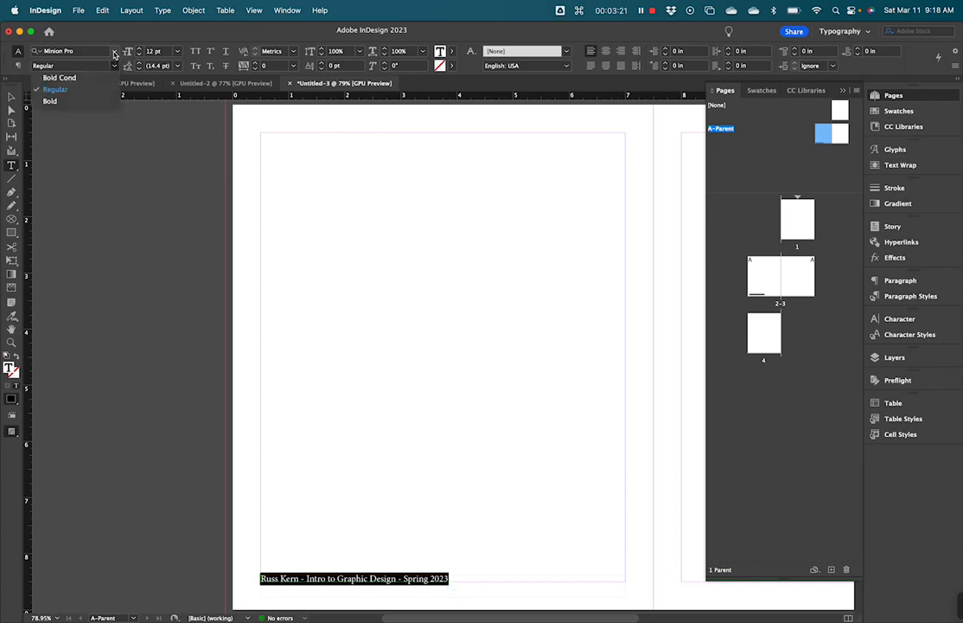
pyautogui.click(113, 52)
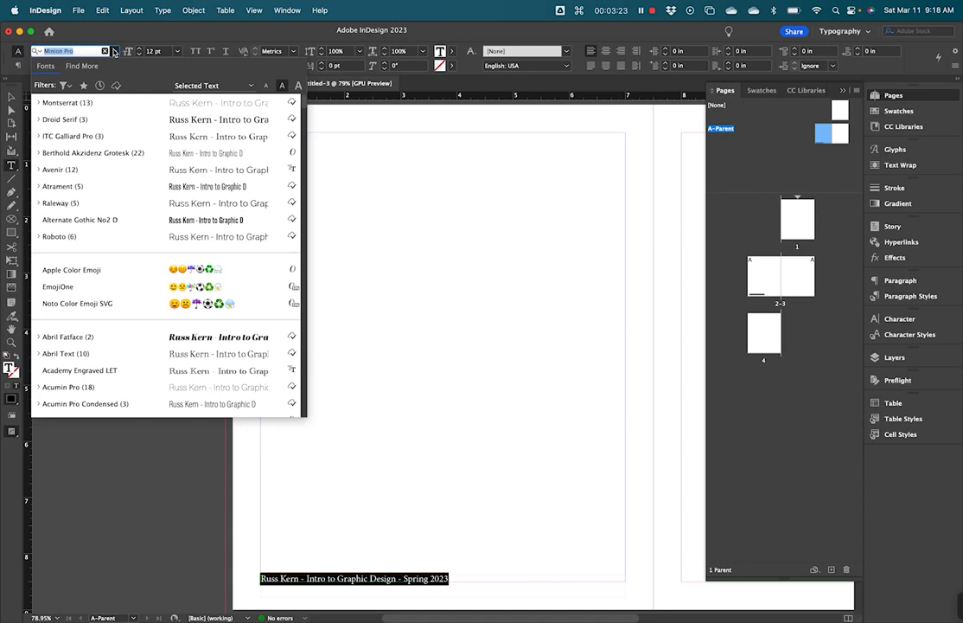
pyautogui.click(114, 52)
pyautogui.click(114, 66)
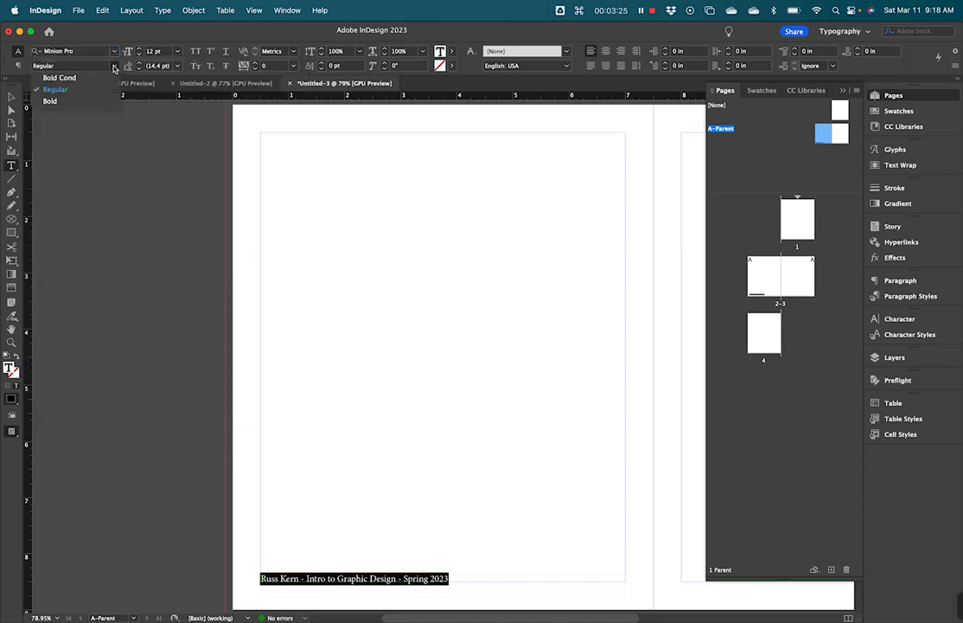
pyautogui.click(114, 68)
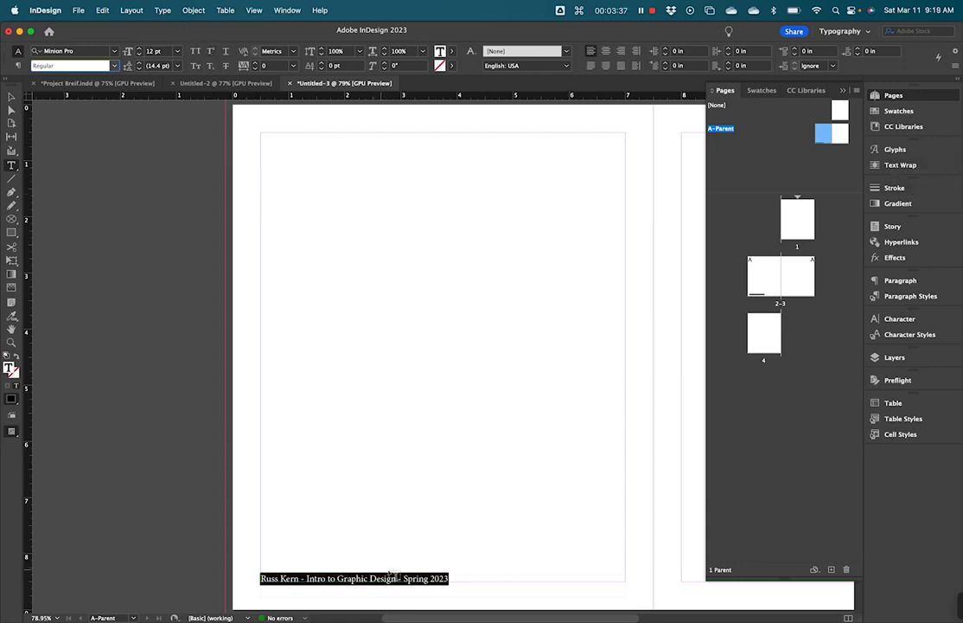
# Step: Reduce the selected footer text to 9 pt using the Character settings
pyautogui.click(915, 320)
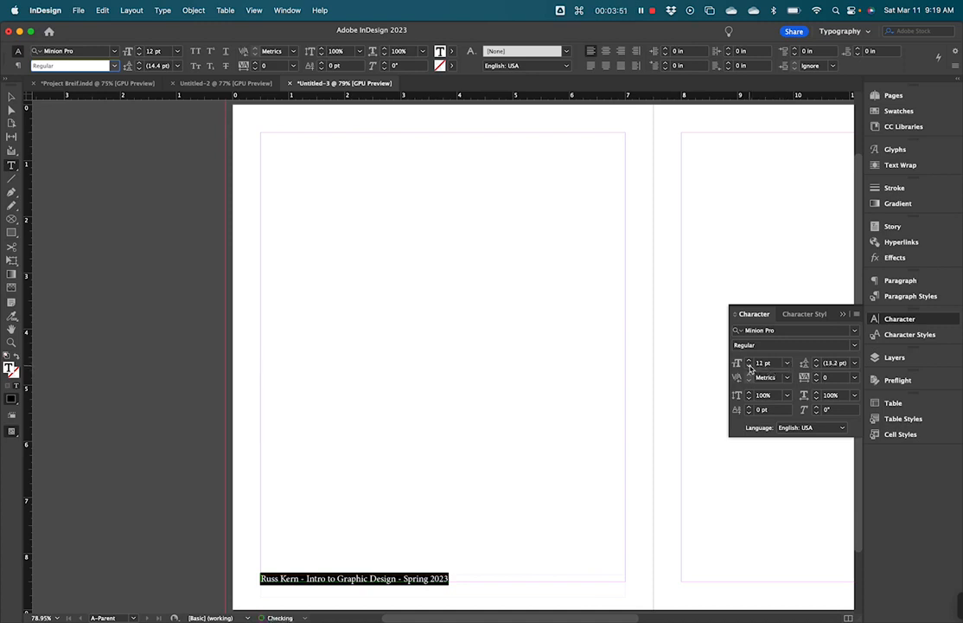
pyautogui.click(749, 367)
pyautogui.click(750, 366)
pyautogui.click(750, 367)
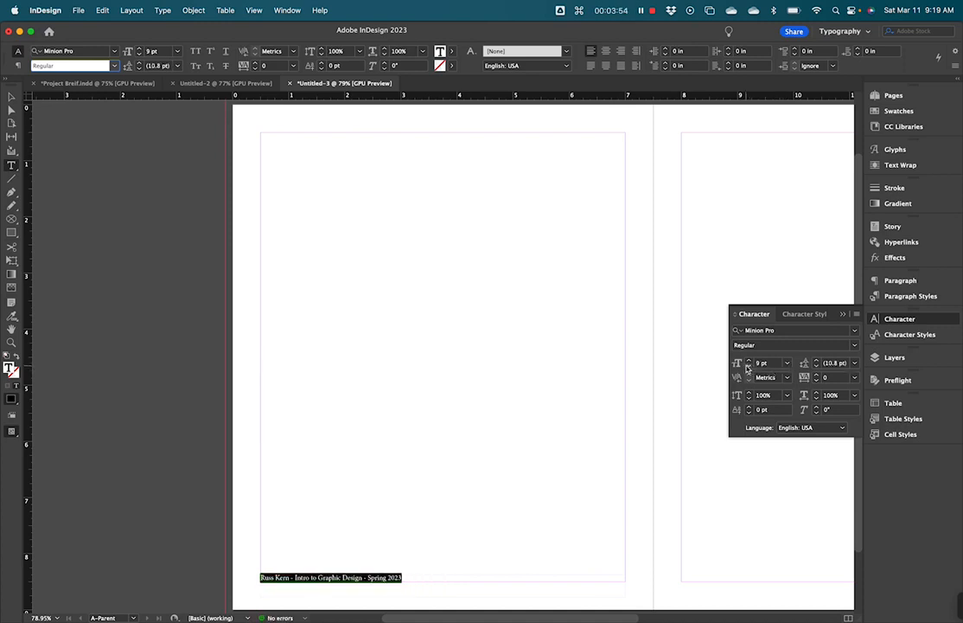
# Step: Set the selected footer text to Raleway Bold and deselect it
pyautogui.click(854, 330)
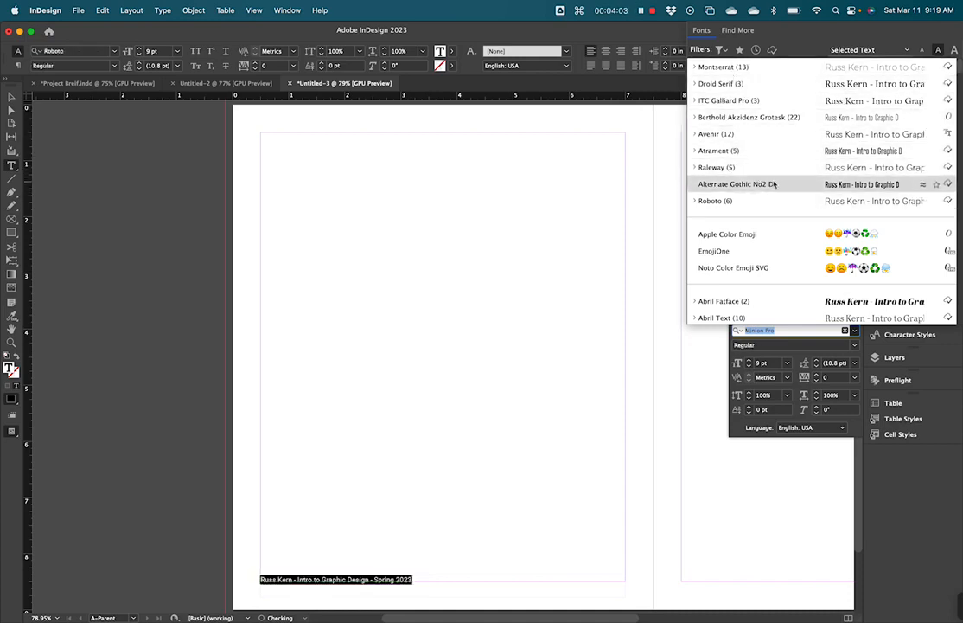
pyautogui.click(722, 166)
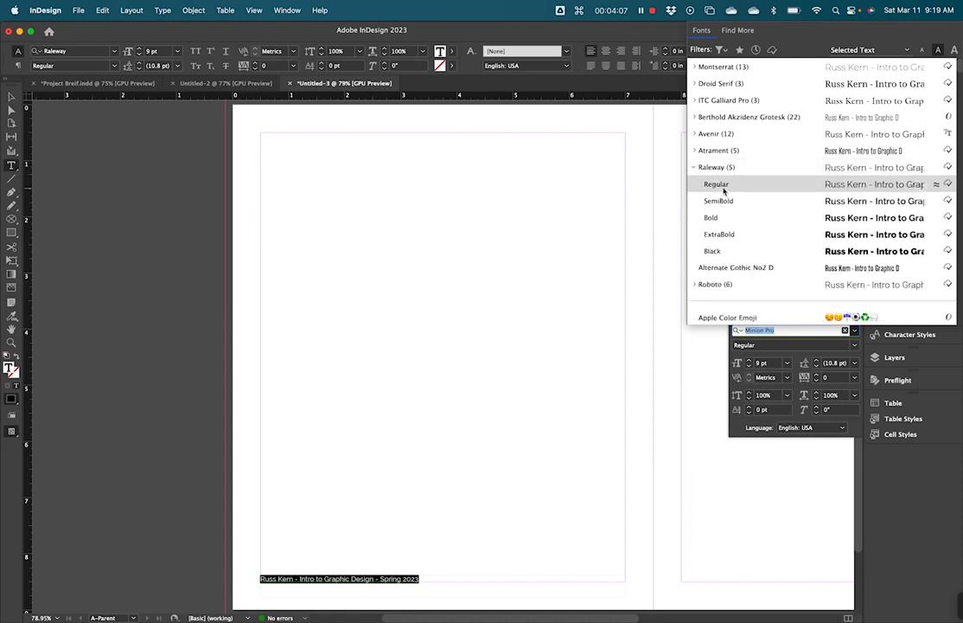
pyautogui.click(722, 218)
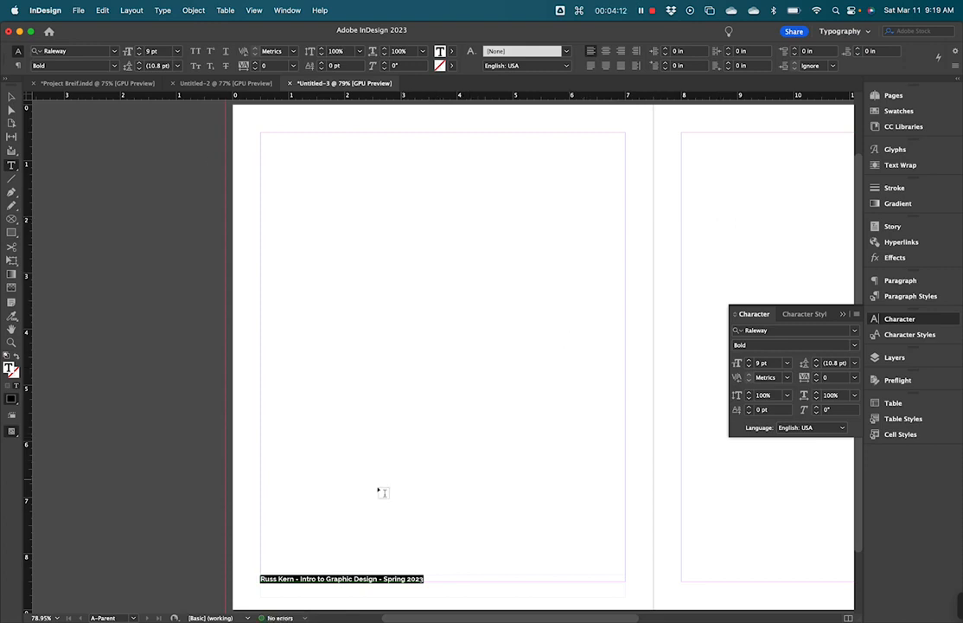
pyautogui.click(12, 96)
pyautogui.click(459, 400)
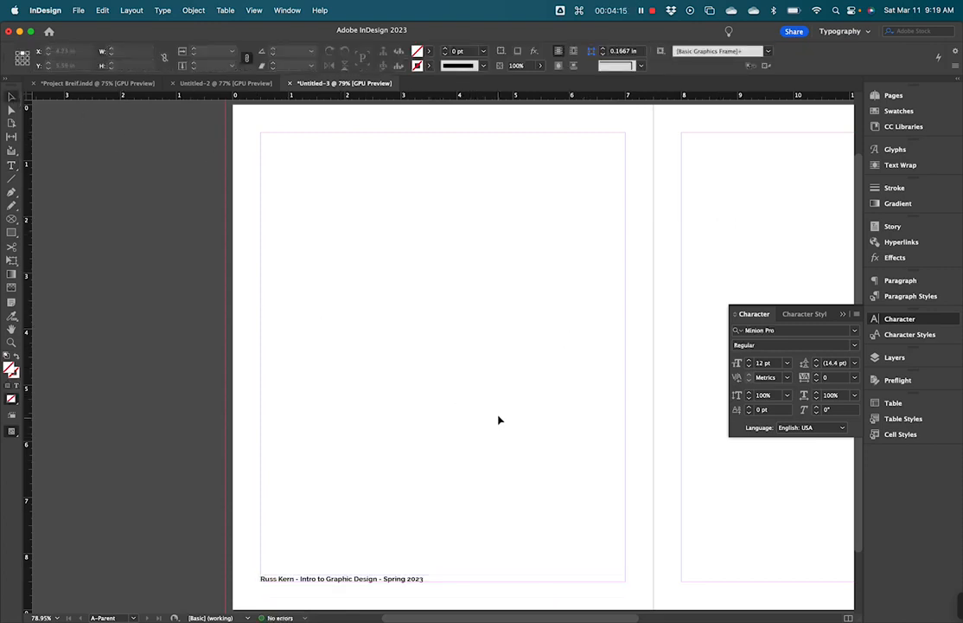
# Step: Copy the footer text frame from the left-hand page of the A-Parent spread
pyautogui.press('super+0')
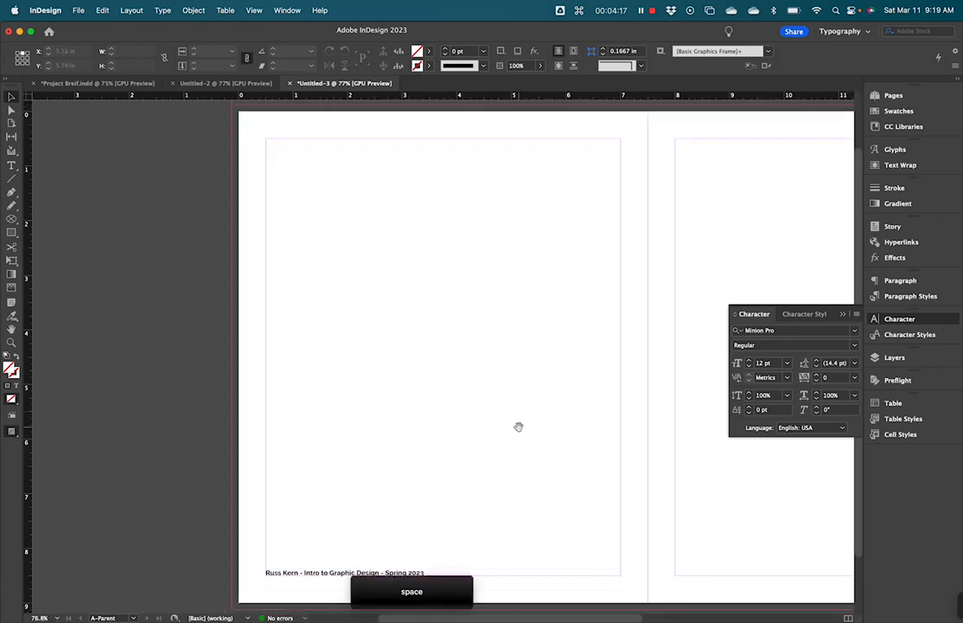
pyautogui.moveTo(519, 426); pyautogui.dragTo(338, 428)
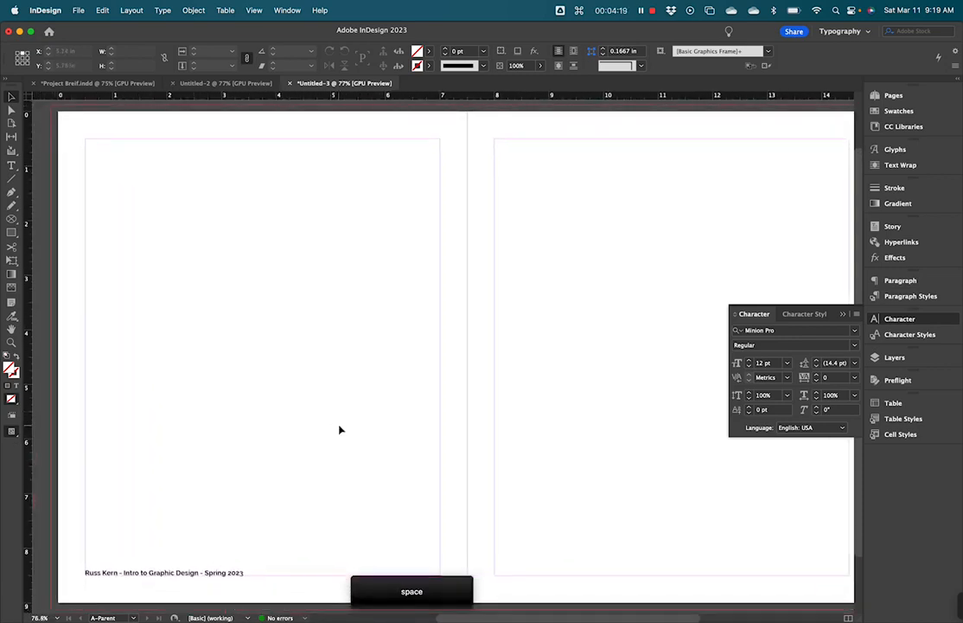
pyautogui.press('super+minus')
pyautogui.press('space')
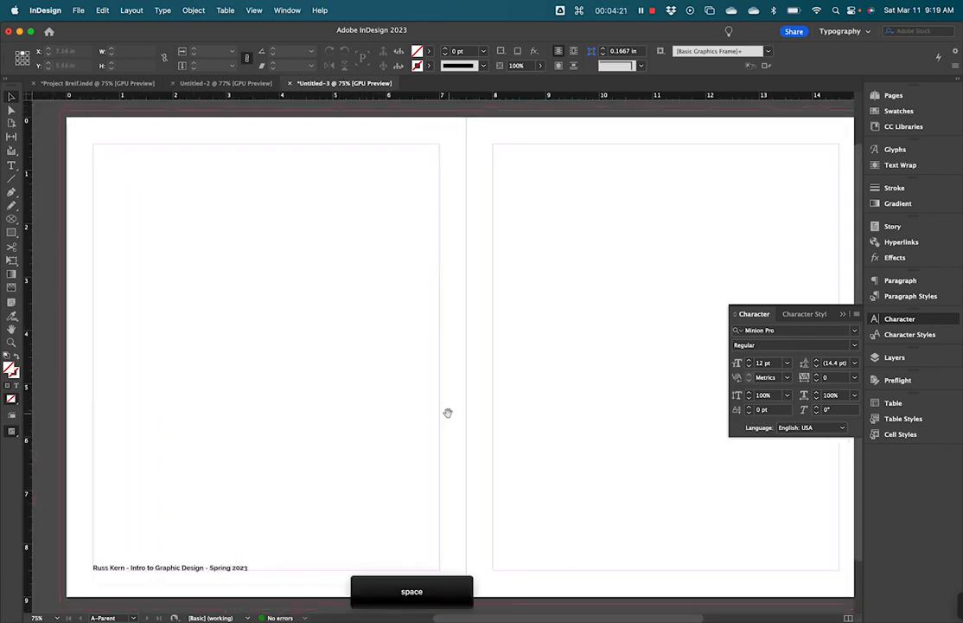
pyautogui.moveTo(447, 413); pyautogui.dragTo(432, 402)
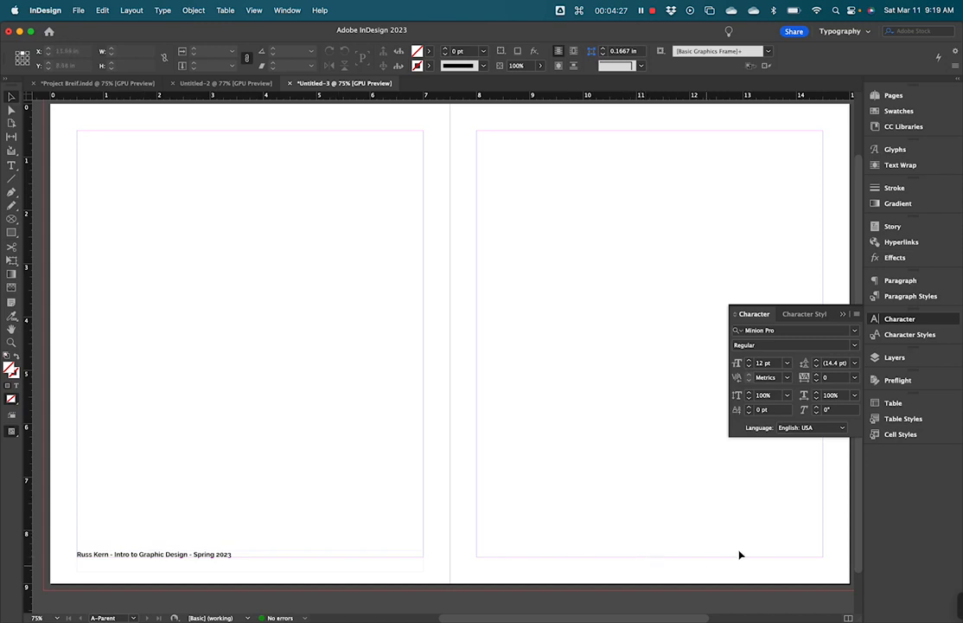
pyautogui.click(109, 556)
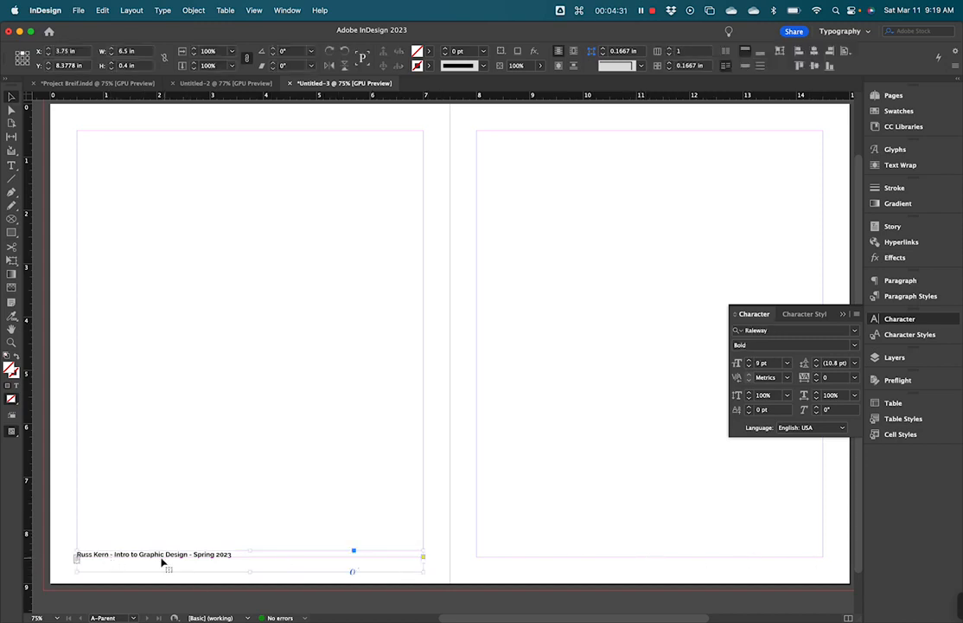
pyautogui.press('super')
pyautogui.press('super+c')
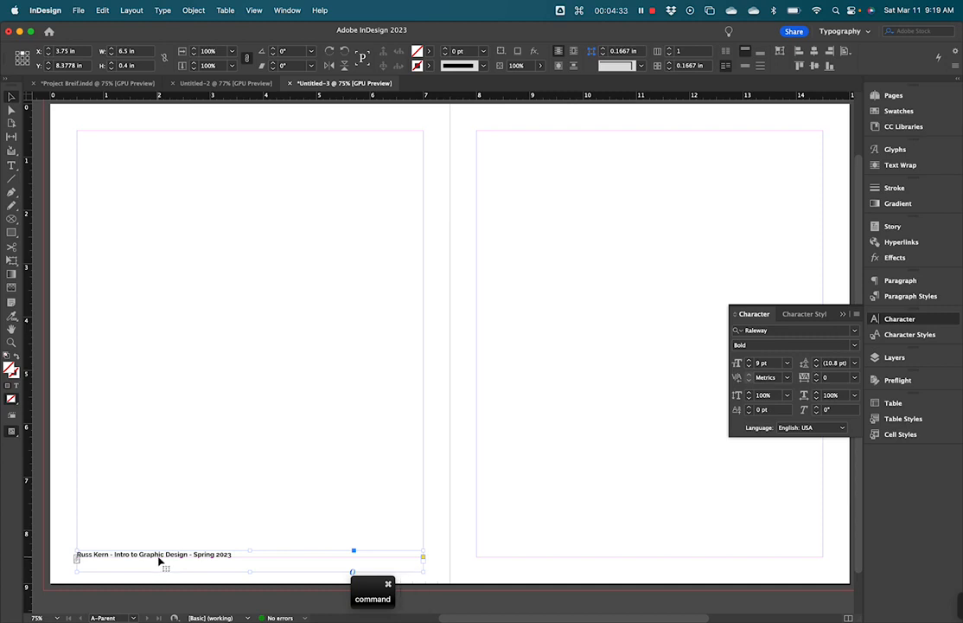
pyautogui.click(103, 10)
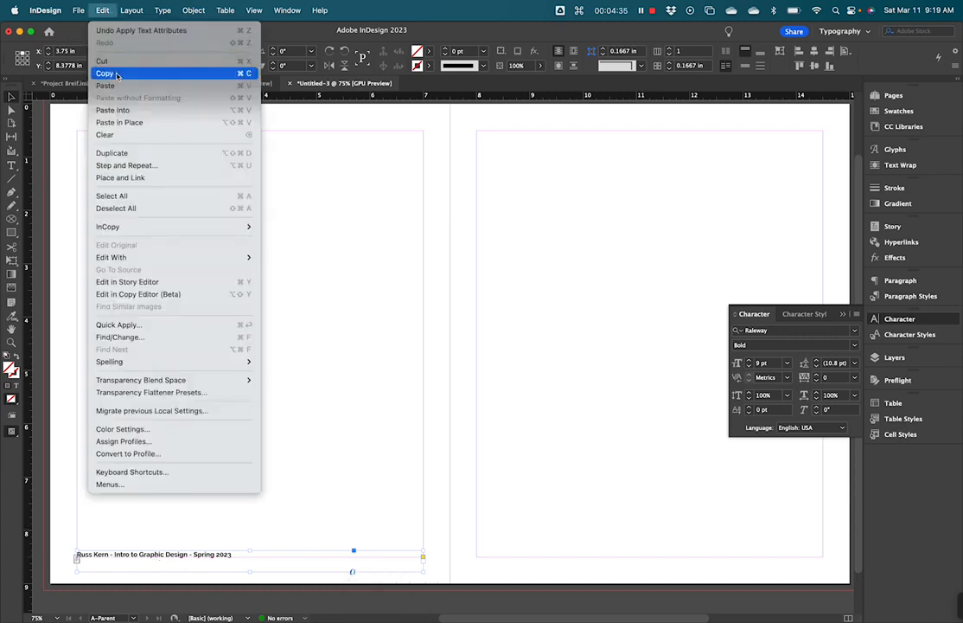
pyautogui.click(130, 69)
# Step: Paste the footer frame in place and move the copy straight across to the right-hand parent page, at X 11.25 in
pyautogui.click(603, 426)
pyautogui.rightClick(576, 363)
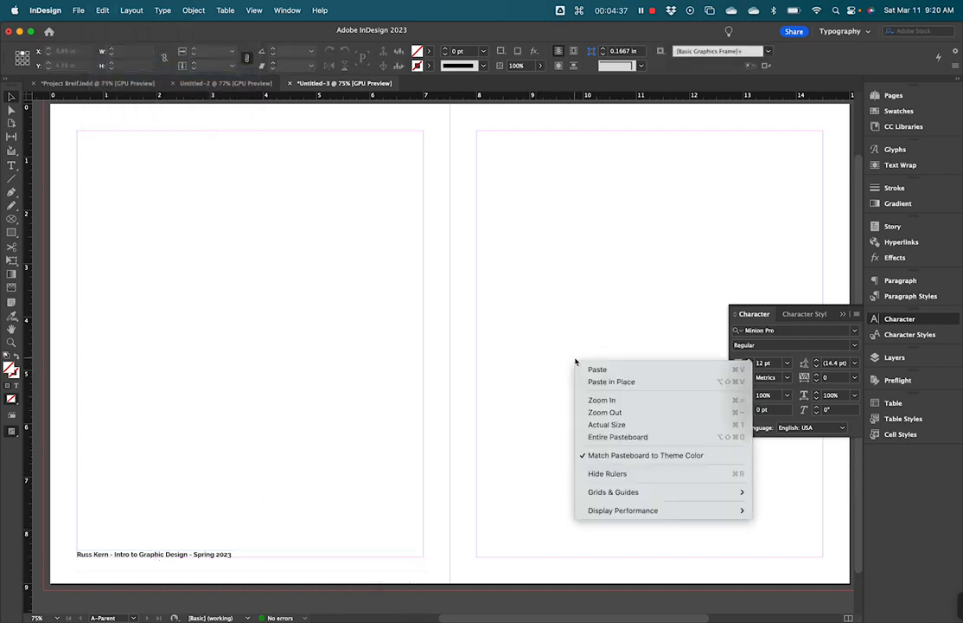
pyautogui.click(178, 16)
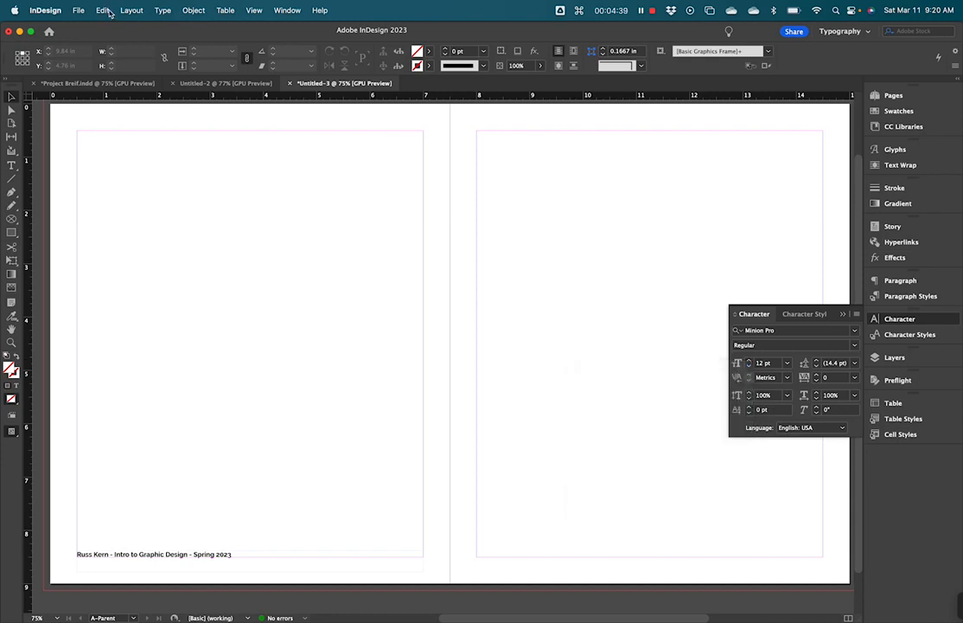
pyautogui.click(103, 11)
pyautogui.click(130, 122)
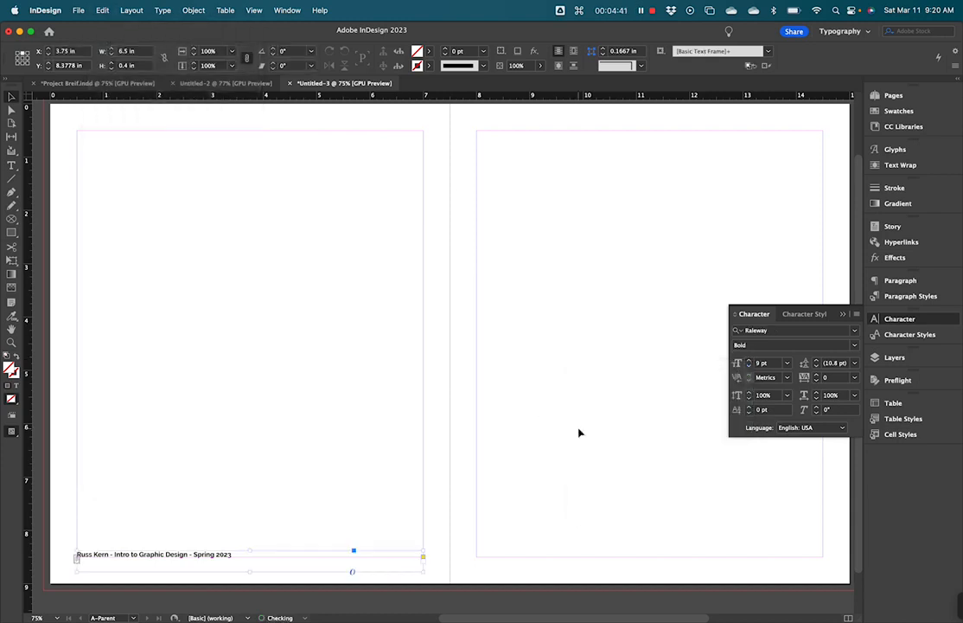
pyautogui.moveTo(131, 559); pyautogui.dragTo(528, 565)
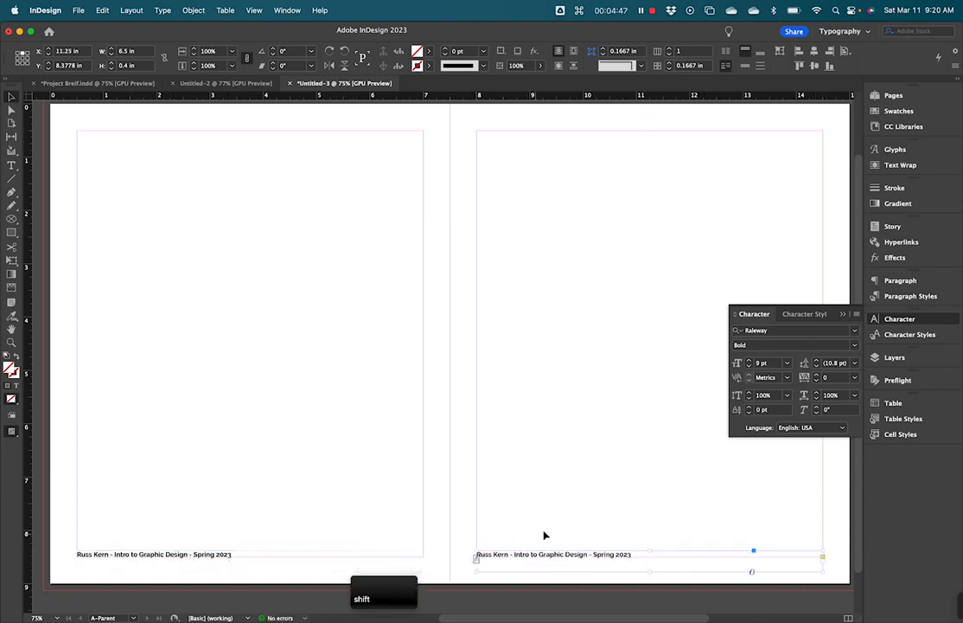
# Step: Right-align the footer text on the right-hand parent page and deselect the frame
pyautogui.click(901, 282)
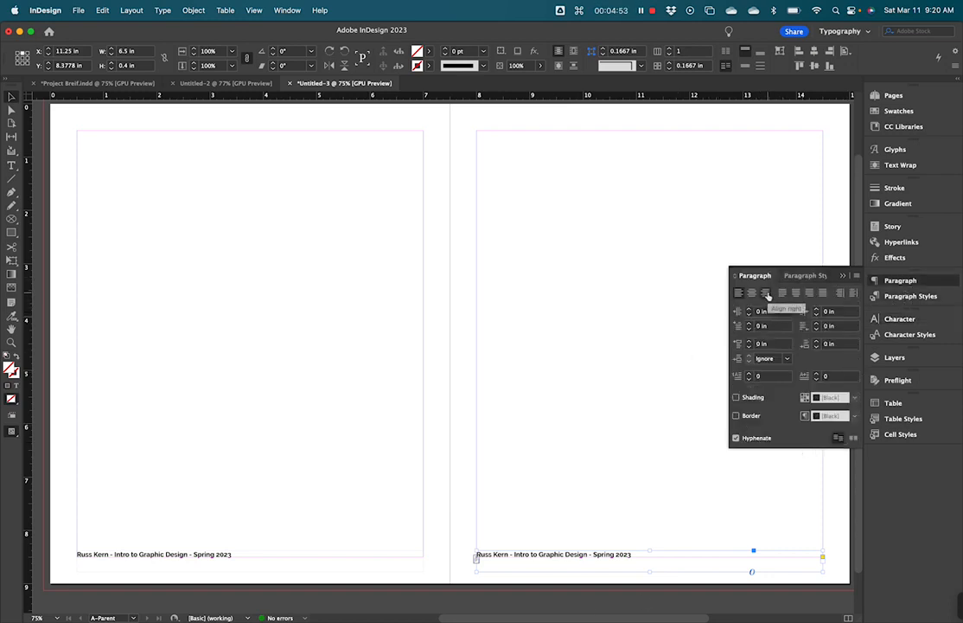
pyautogui.click(766, 294)
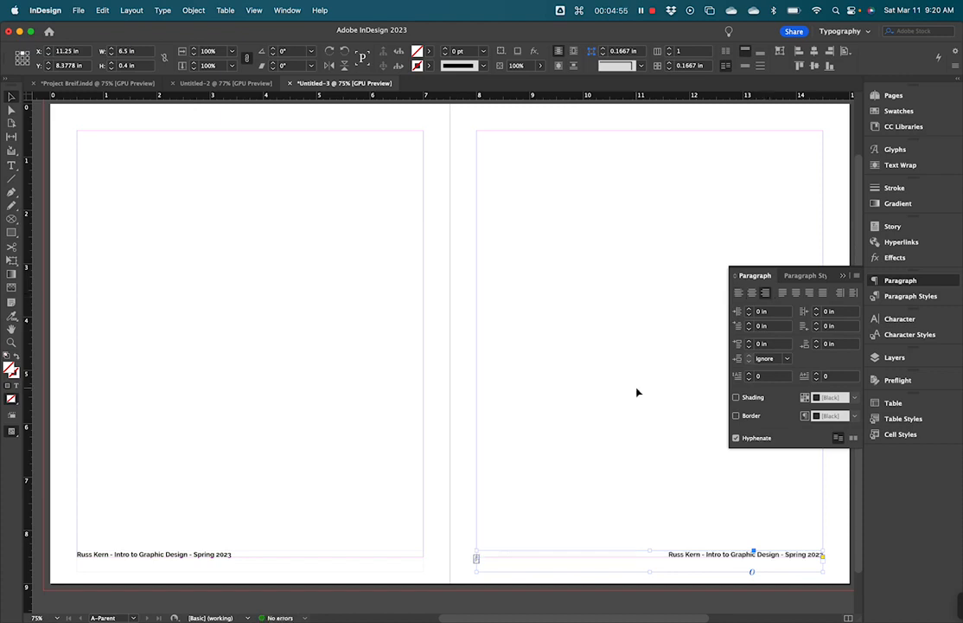
pyautogui.click(645, 475)
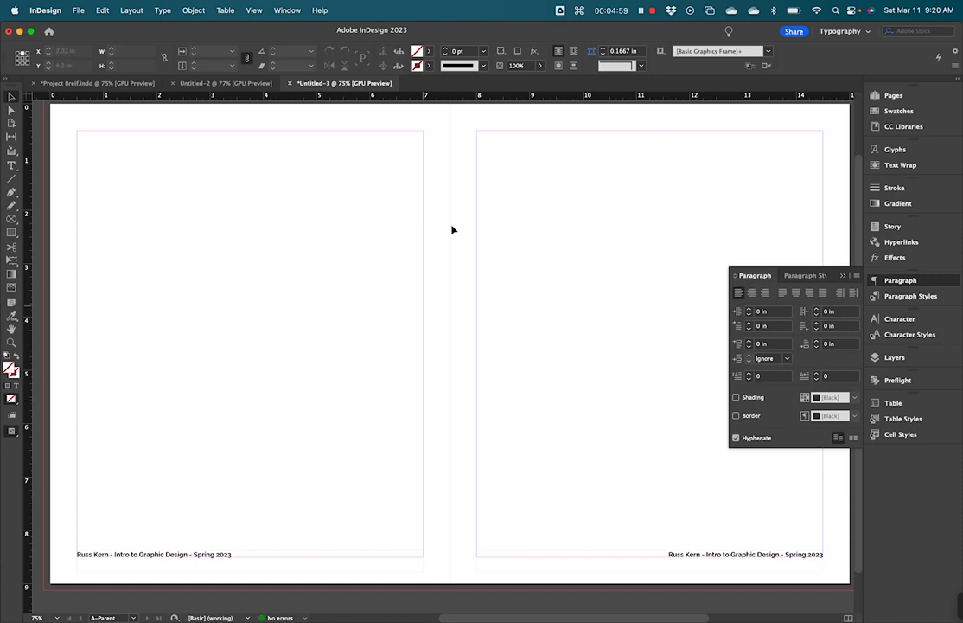
# Step: View page 1 and the 2-3 spread to check where the parent footer is applied
pyautogui.click(894, 96)
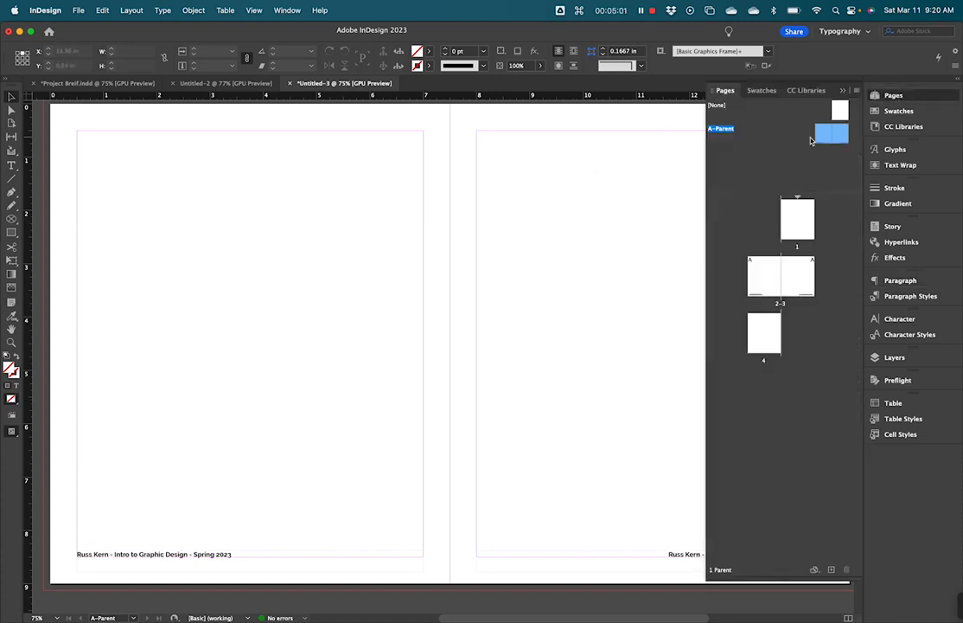
pyautogui.doubleClick(797, 218)
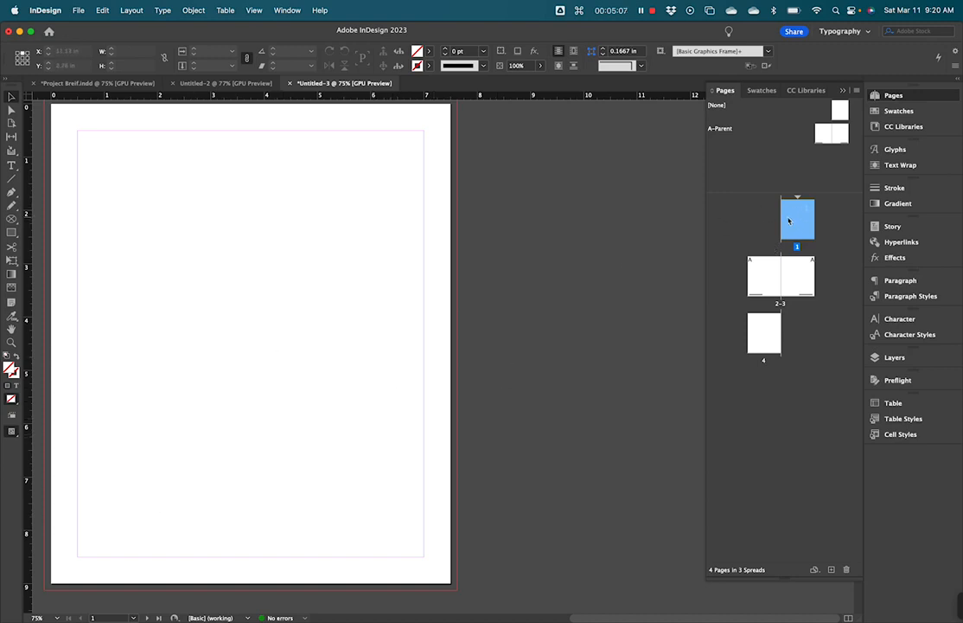
pyautogui.doubleClick(760, 277)
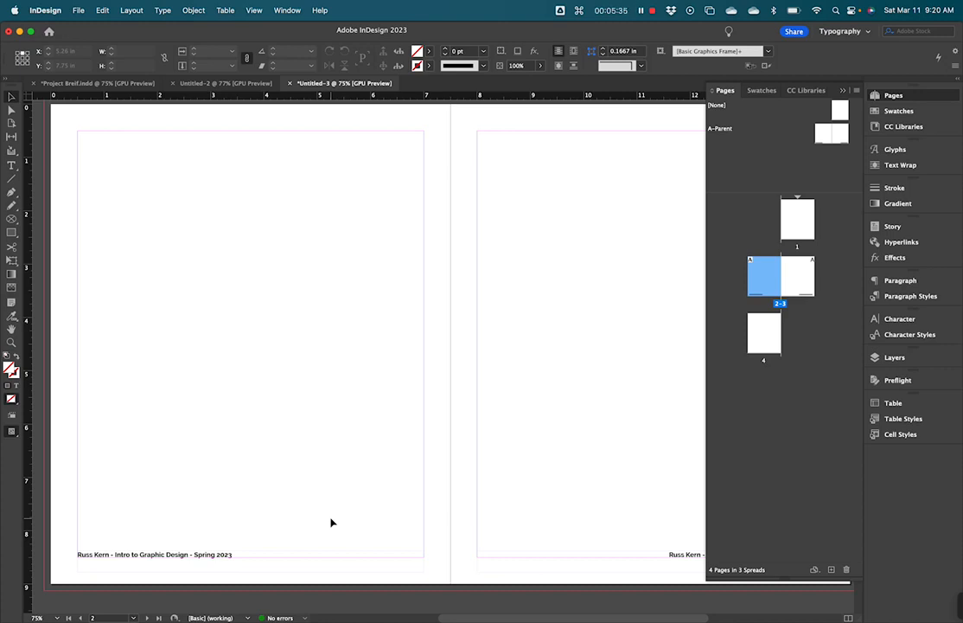
# Step: Insert 2 pages after page 3 based on A-Parent
pyautogui.click(794, 279)
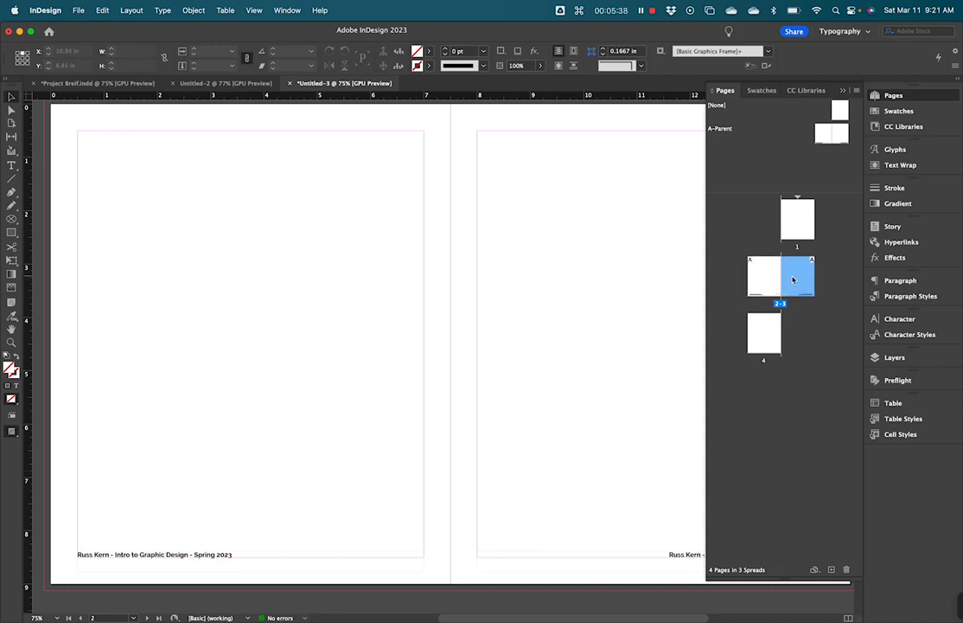
pyautogui.click(857, 92)
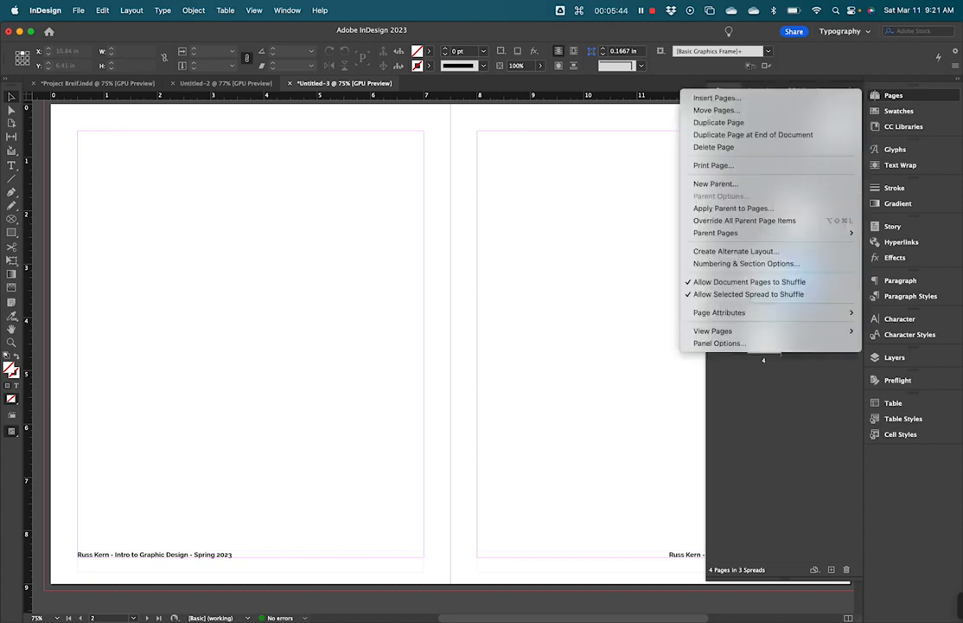
pyautogui.click(805, 99)
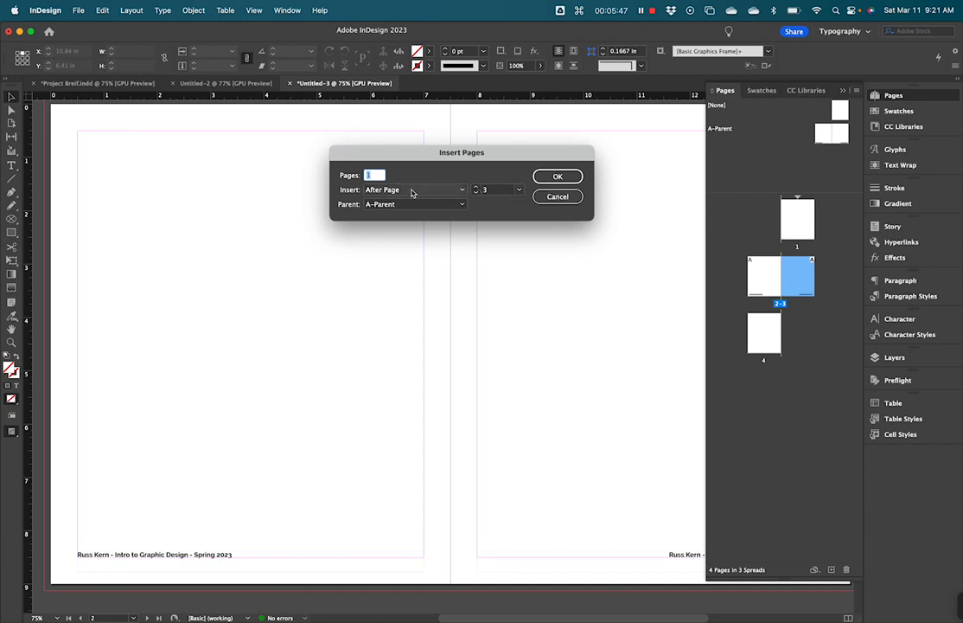
pyautogui.write('2')
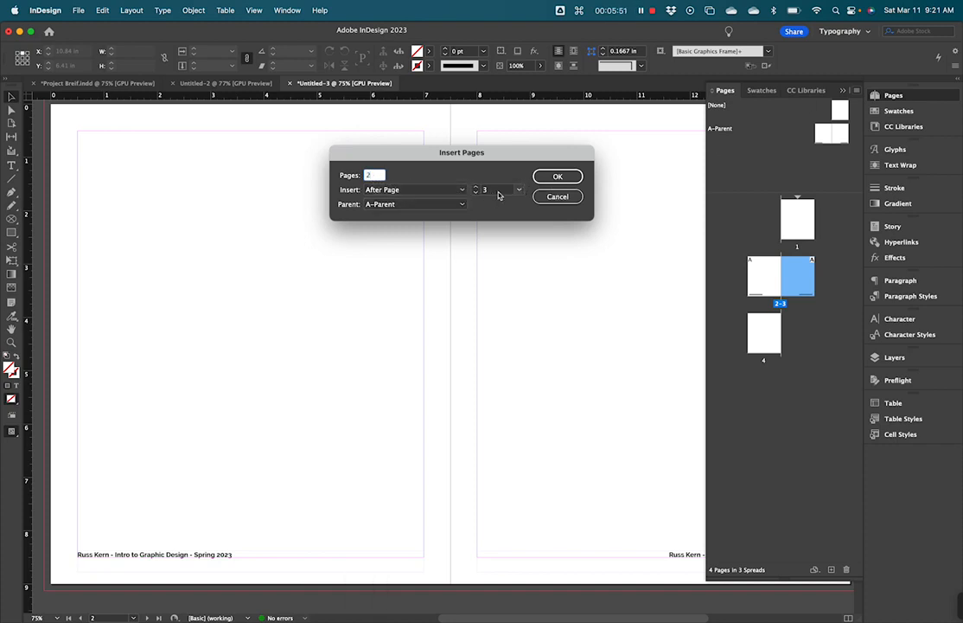
pyautogui.click(559, 177)
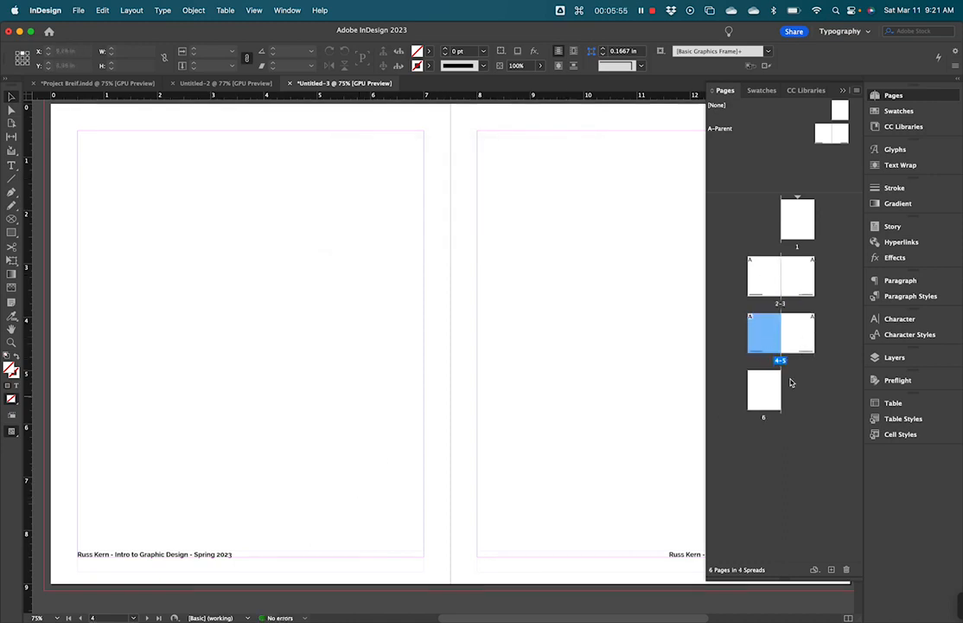
# Step: Examine the footers on the inserted 4-5 spread and compare them with the last page
pyautogui.scroll(-5, 471, 409)
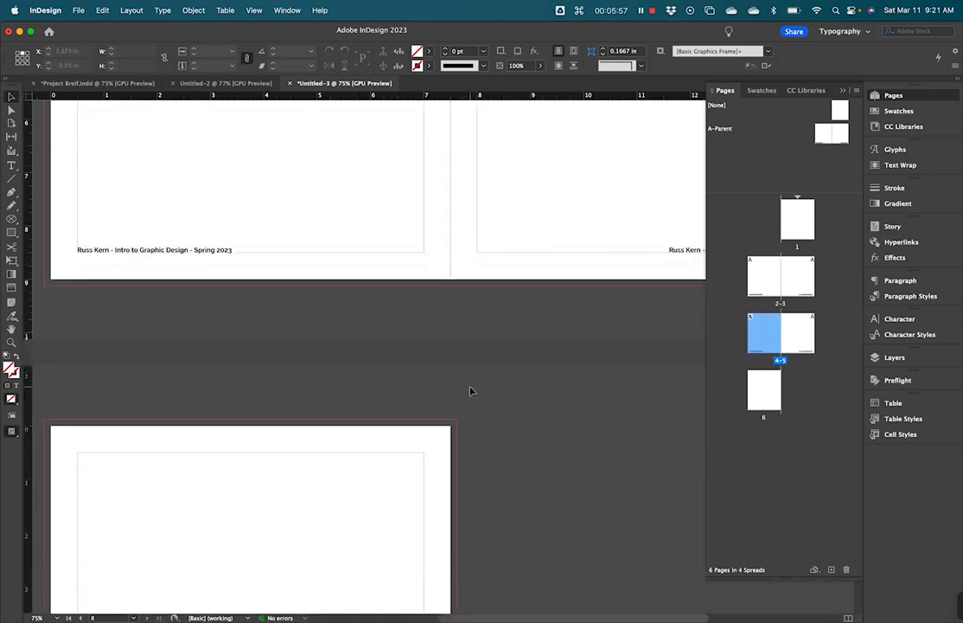
pyautogui.scroll(4, 471, 390)
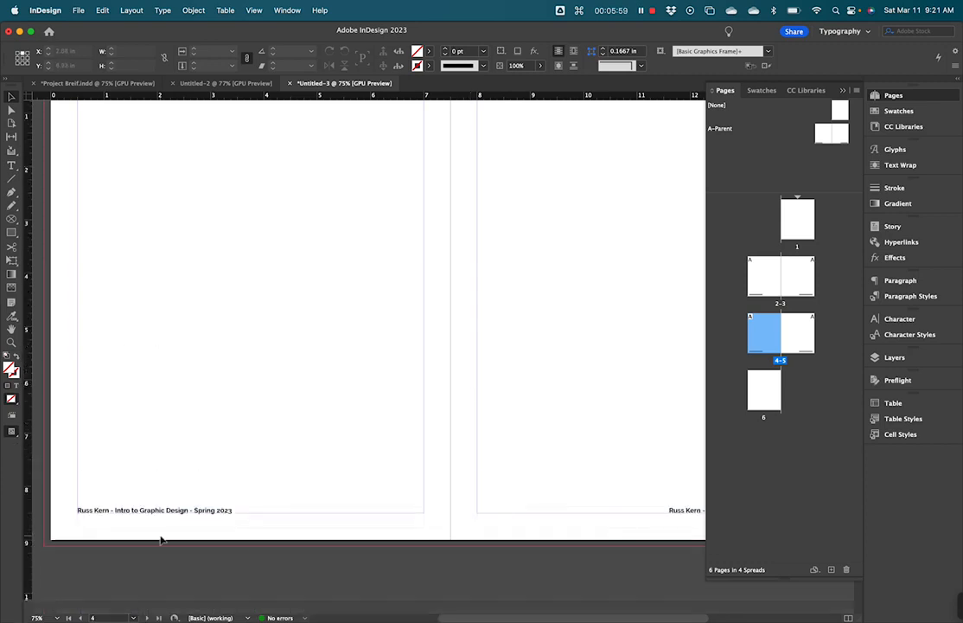
pyautogui.scroll(-5, 413, 363)
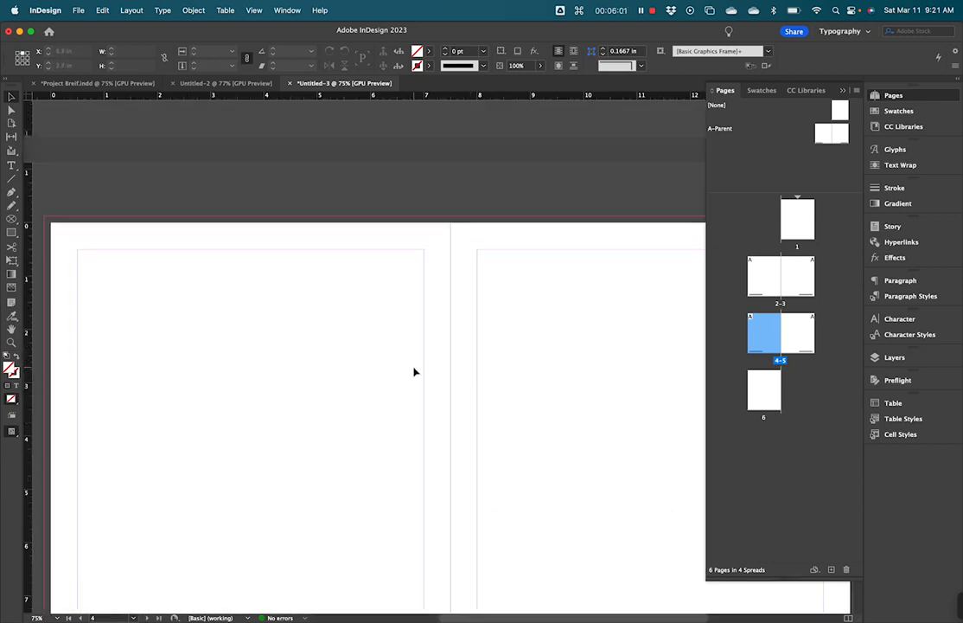
pyautogui.scroll(-10, 349, 473)
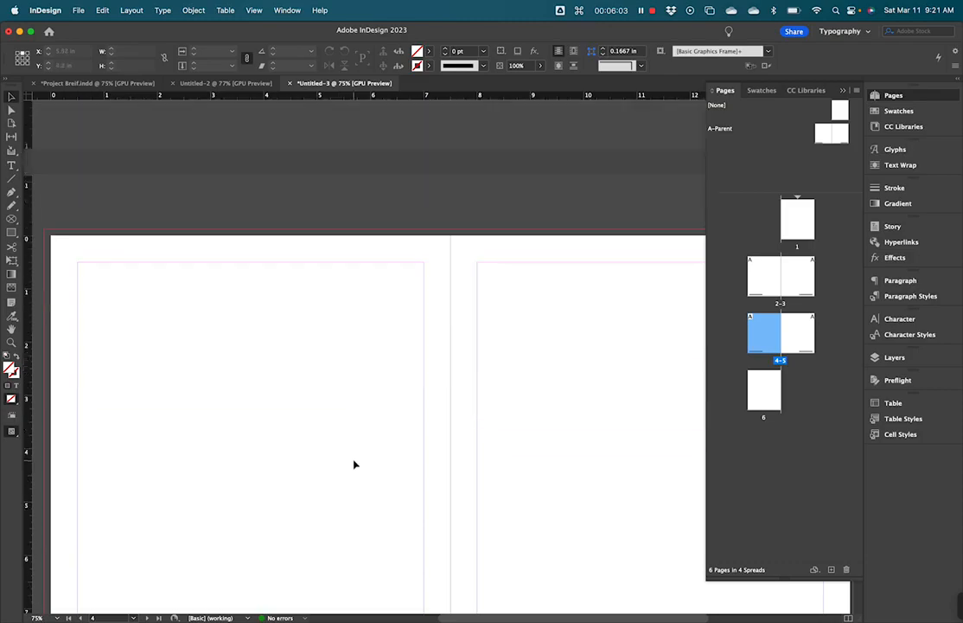